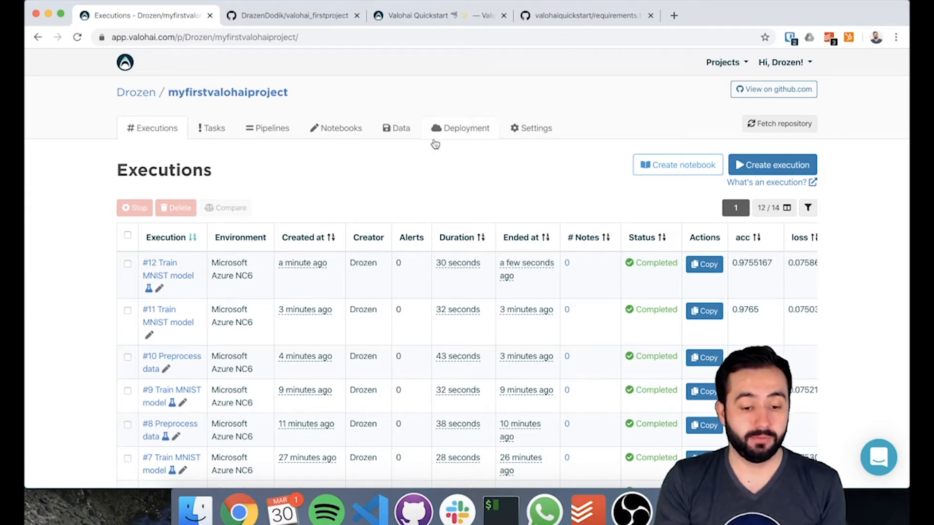
# Step: Create a deployment named myfirstdeployment on the Default target cluster
pyautogui.click(460, 129)
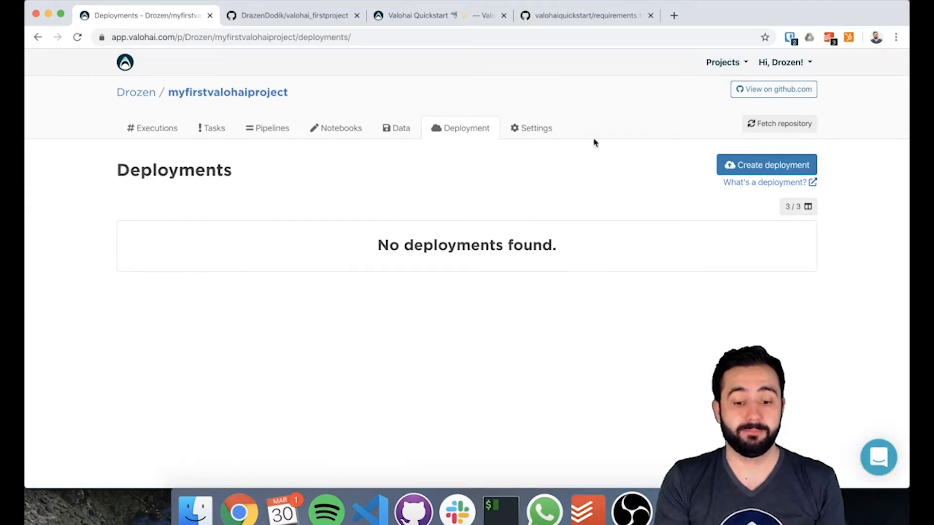
pyautogui.click(732, 166)
pyautogui.click(277, 209)
pyautogui.write('m')
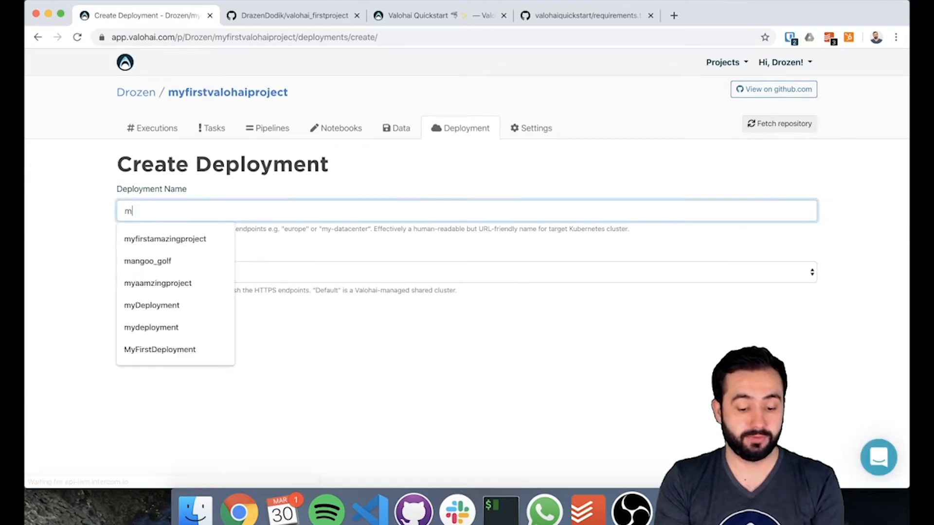
pyautogui.write('yfirstdeployment')
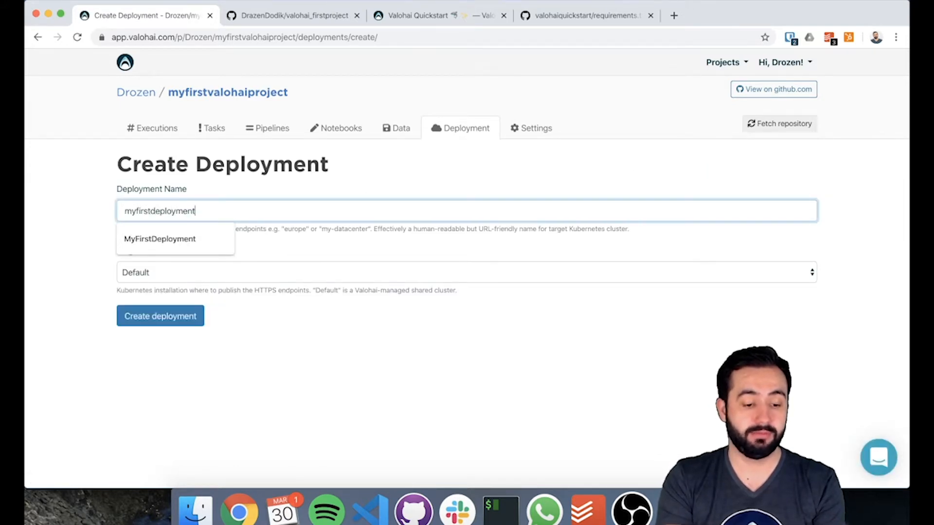
pyautogui.click(151, 253)
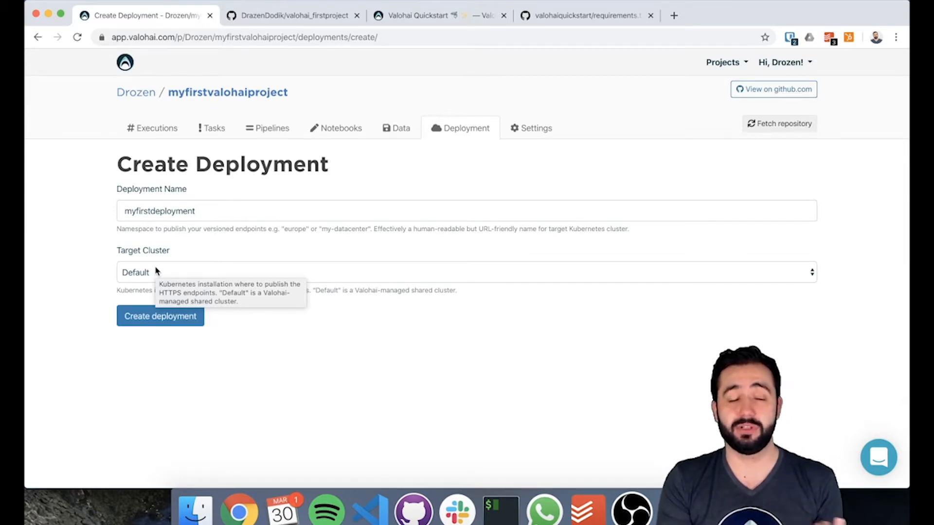
pyautogui.click(142, 320)
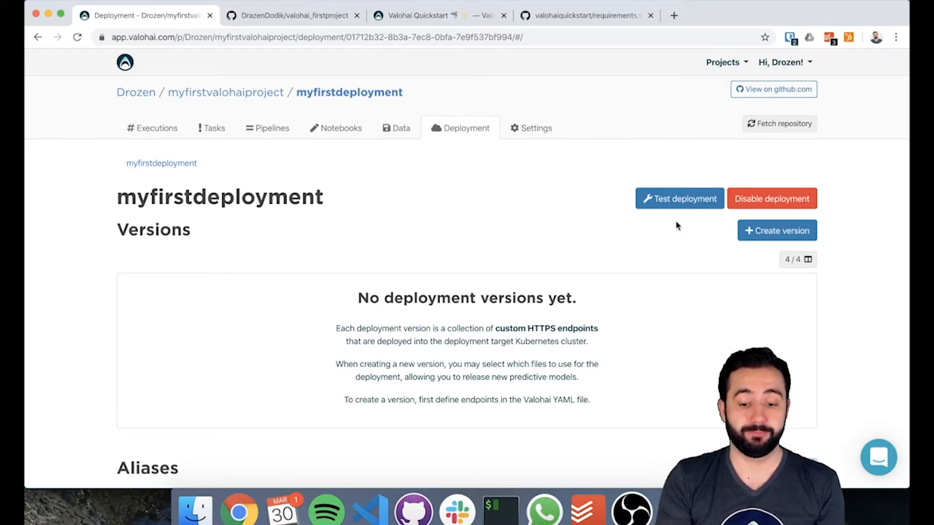
# Step: Start a new deployment version, enable the digit-predict endpoint and choose model.h5 from execution #12 as its model file
pyautogui.click(750, 235)
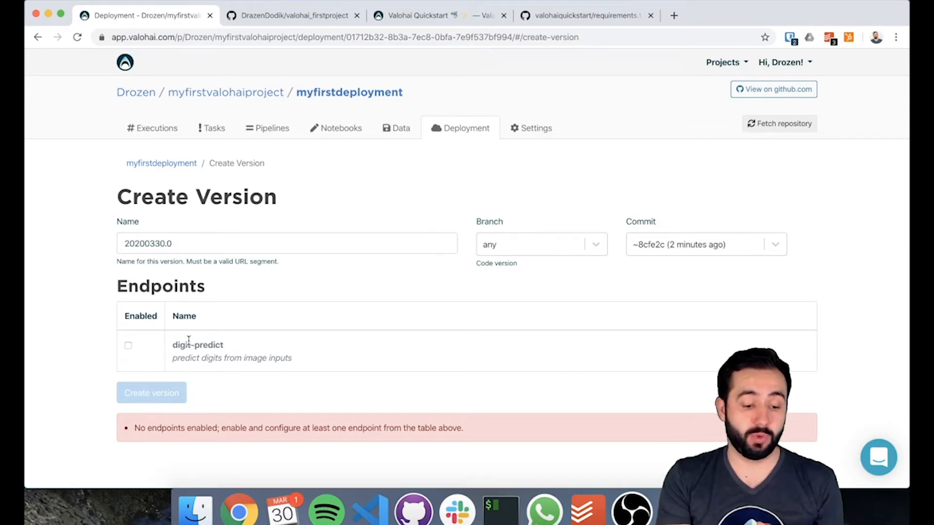
pyautogui.click(128, 346)
pyautogui.scroll(-2, 111, 351)
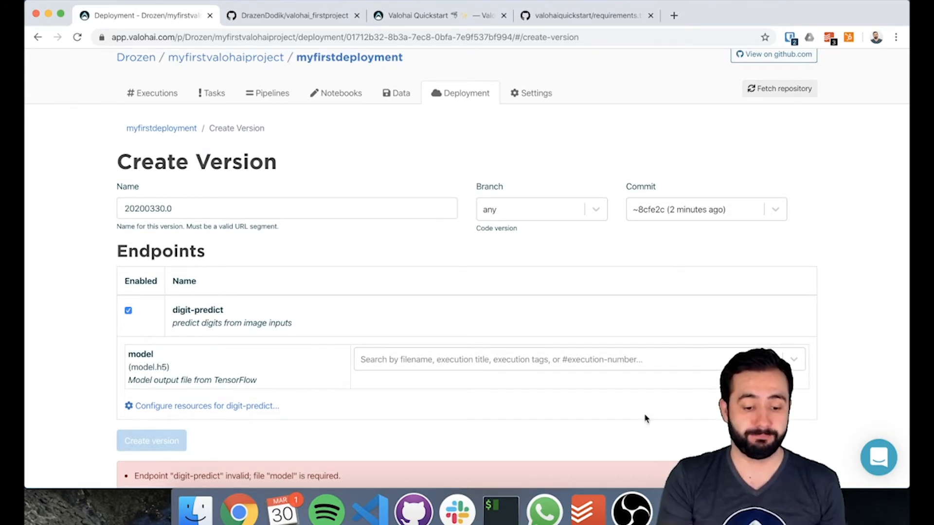
pyautogui.click(542, 364)
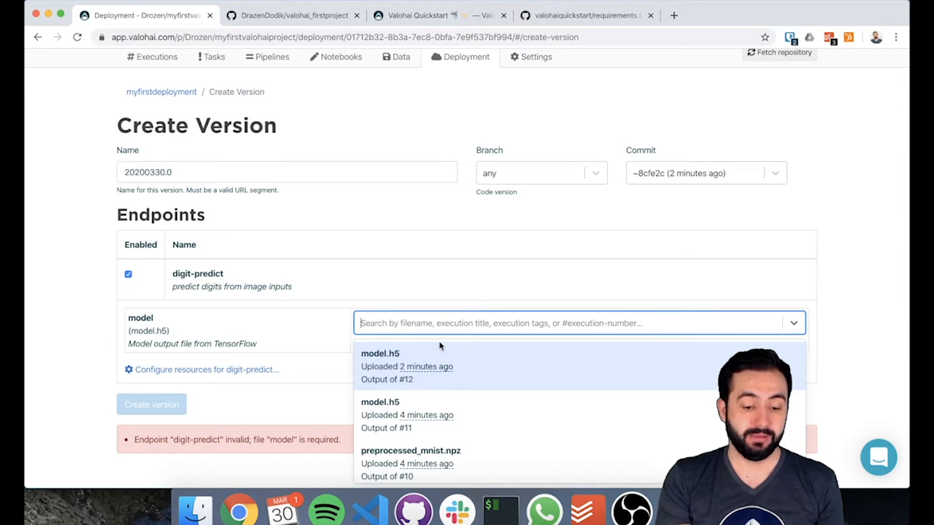
pyautogui.click(403, 355)
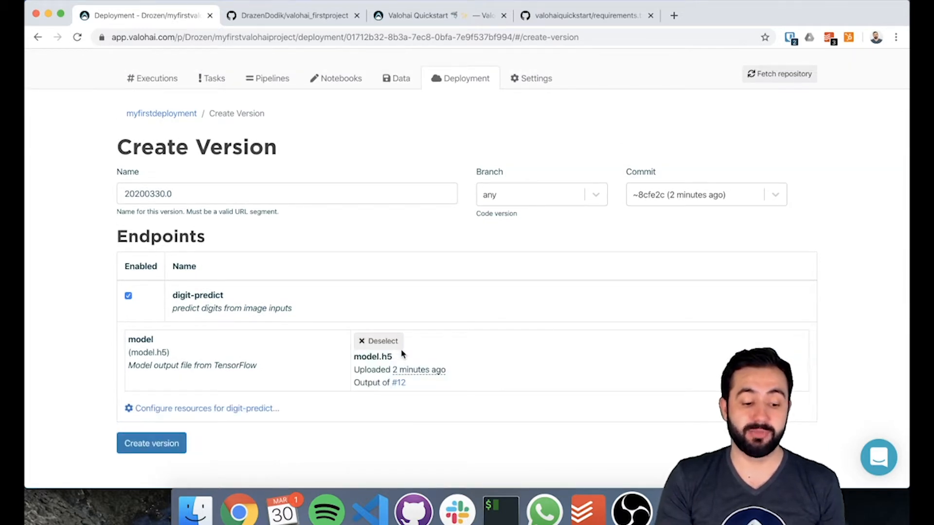
# Step: Clear the endpoint's model file, reselect model.h5 from execution #12 and create the version
pyautogui.click(394, 342)
pyautogui.click(791, 324)
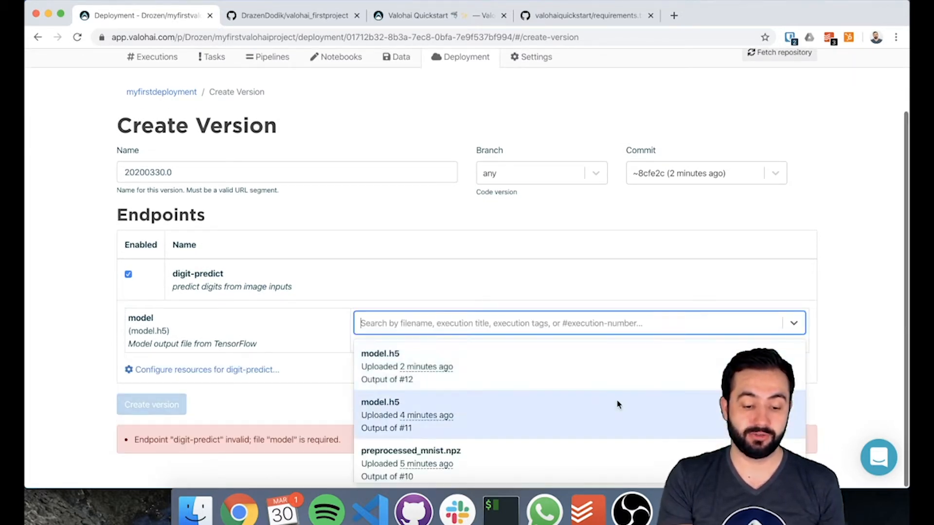
pyautogui.scroll(-10, 618, 405)
pyautogui.scroll(10, 618, 405)
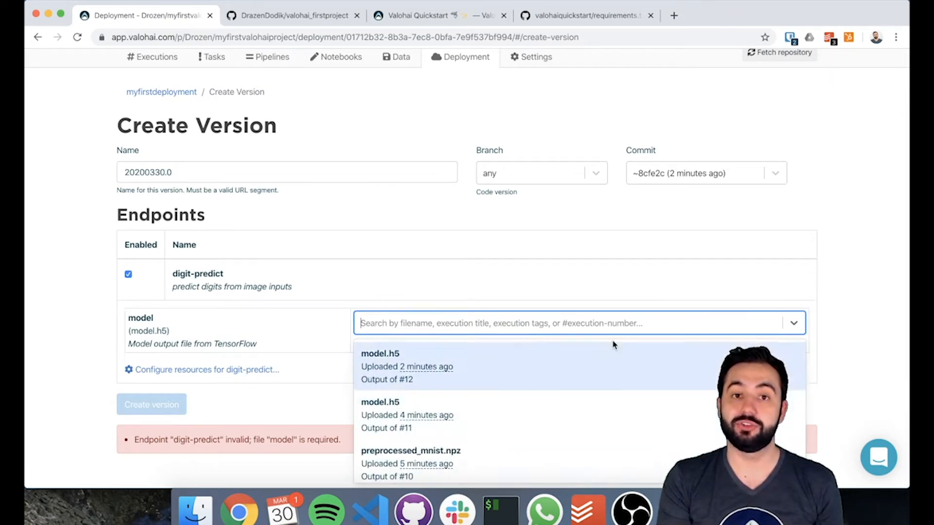
pyautogui.click(478, 360)
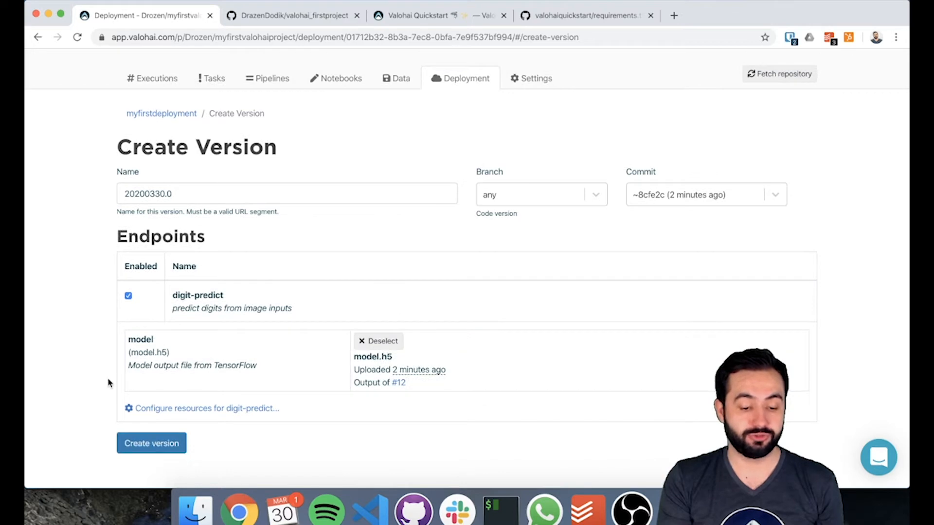
pyautogui.click(153, 442)
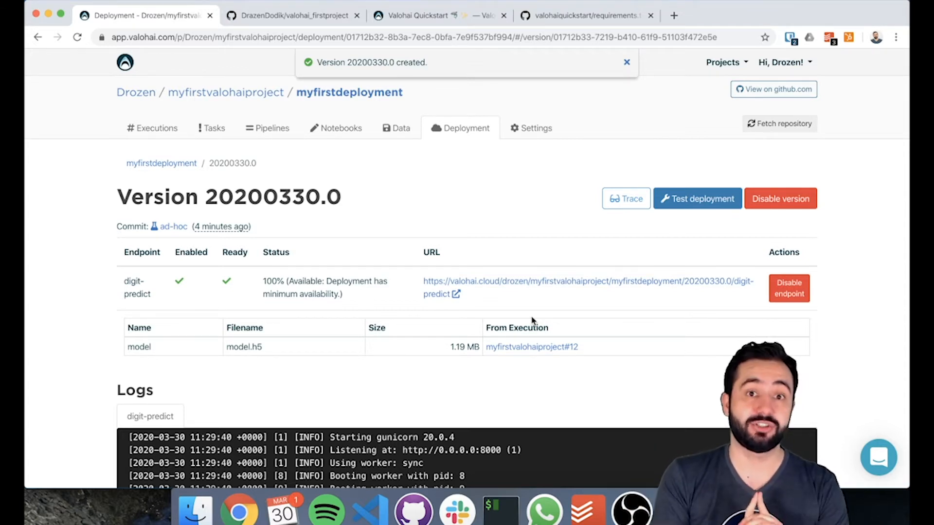
# Step: Switch to Visual Studio Code and examine the endpoint's name, description, image and wsgi entries in valohai.yaml
pyautogui.click(371, 511)
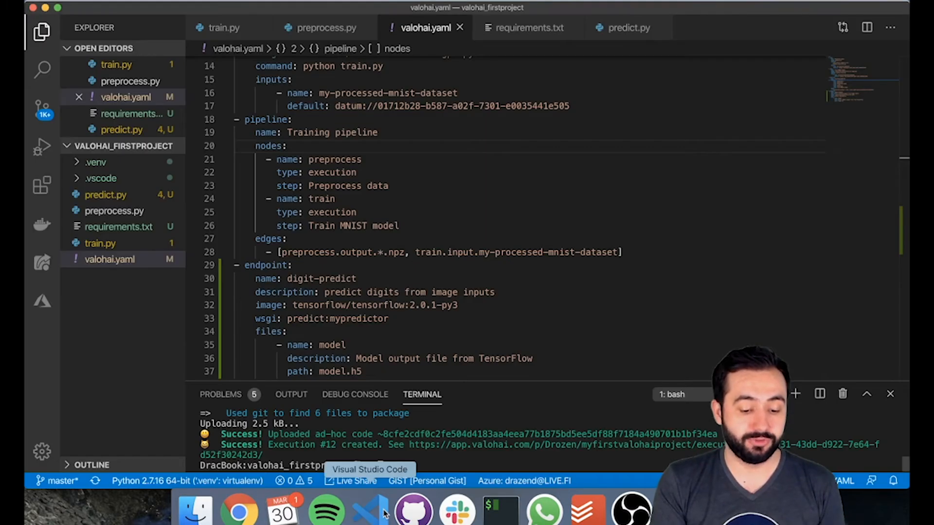
pyautogui.scroll(-3, 386, 350)
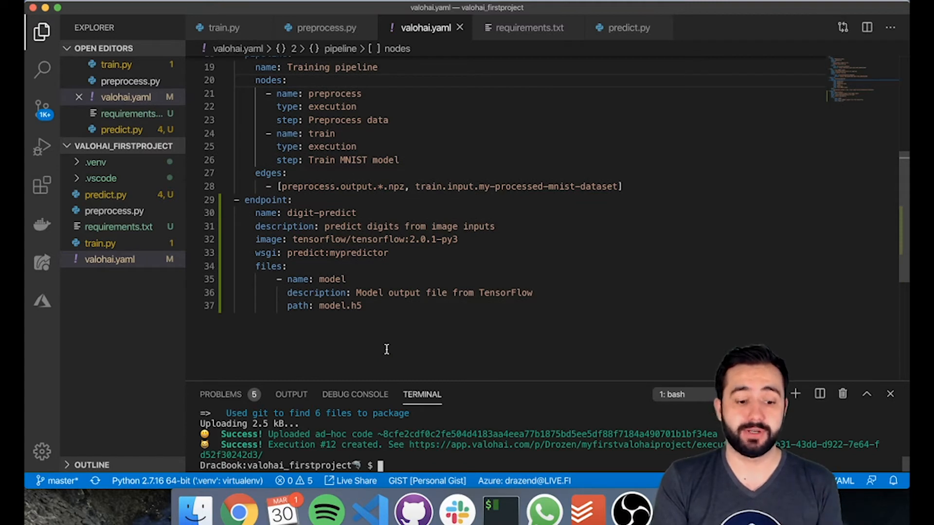
pyautogui.doubleClick(275, 200)
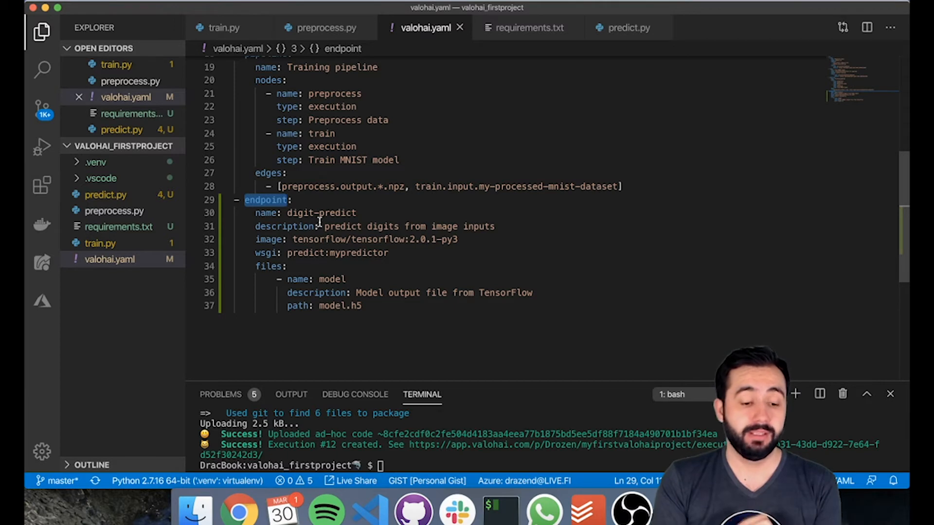
pyautogui.moveTo(357, 213); pyautogui.dragTo(288, 212)
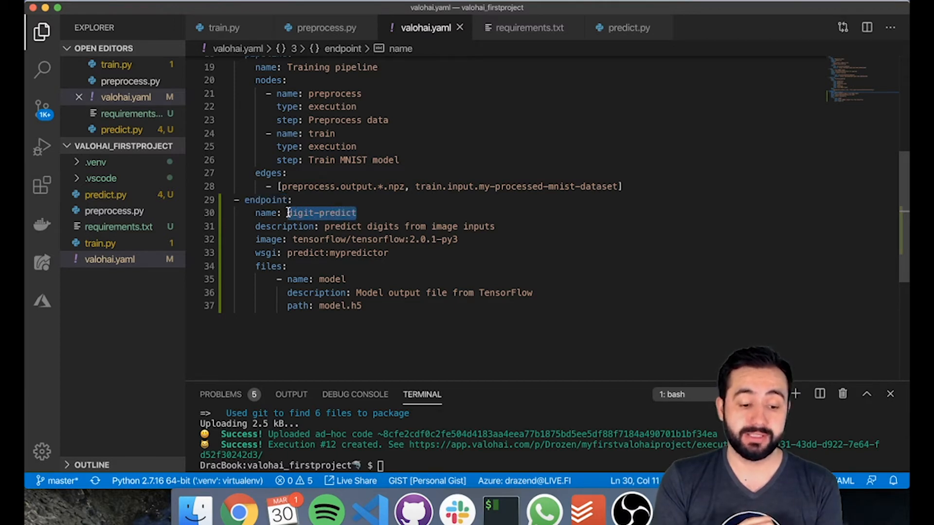
pyautogui.moveTo(496, 227); pyautogui.dragTo(308, 227)
pyautogui.moveTo(467, 239); pyautogui.dragTo(258, 229)
pyautogui.click(259, 232)
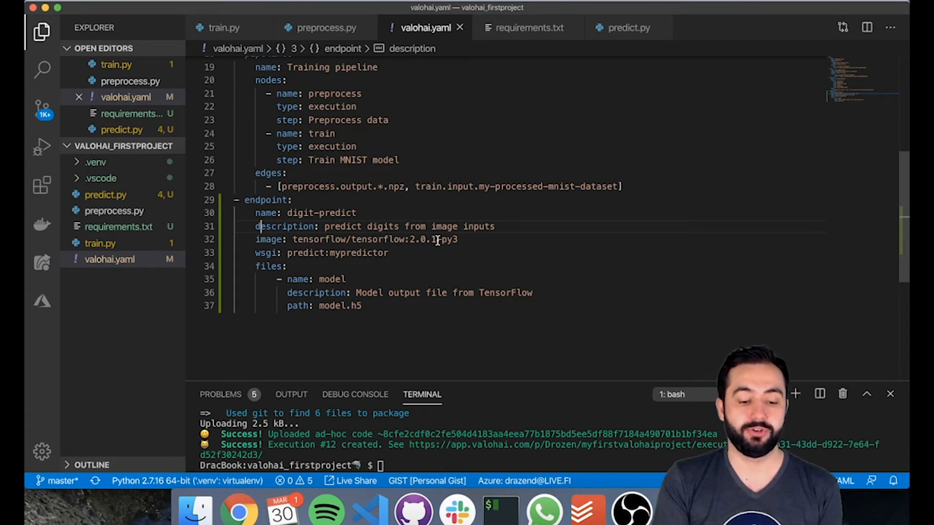
pyautogui.moveTo(458, 240); pyautogui.dragTo(401, 245)
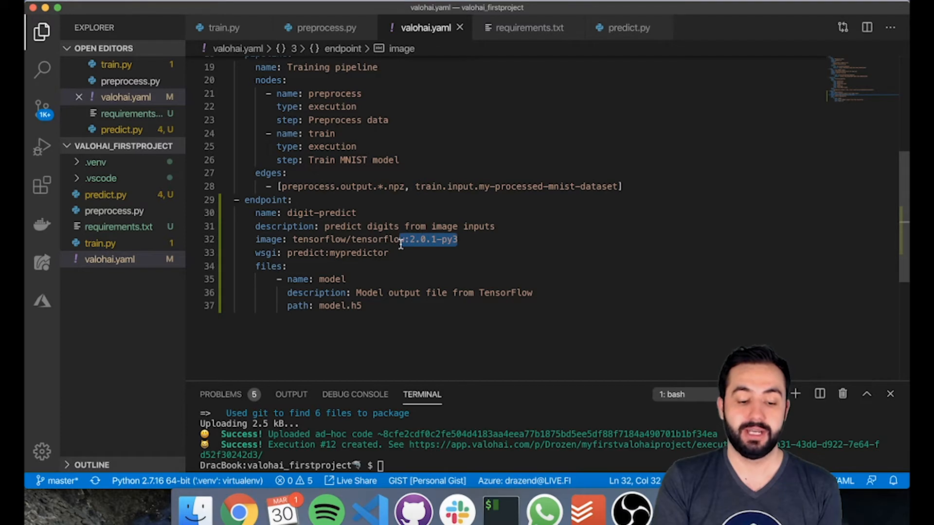
pyautogui.click(464, 240)
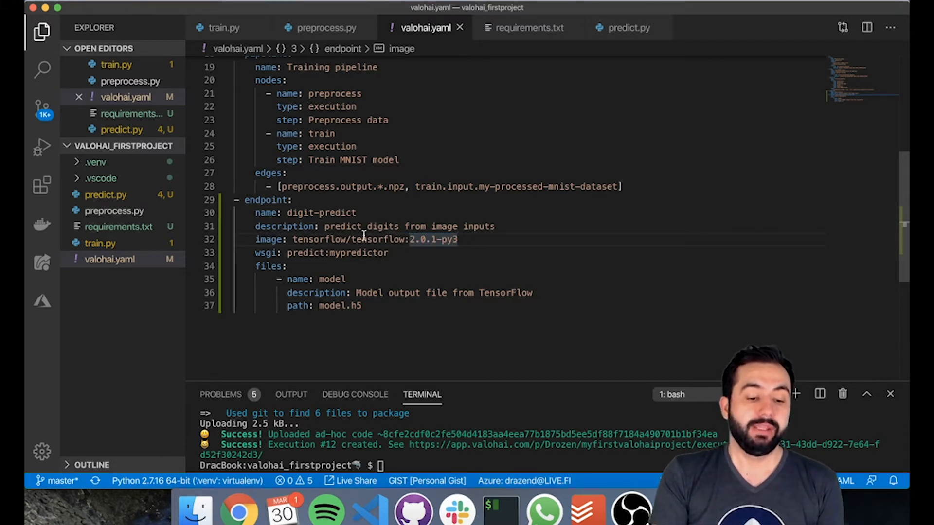
pyautogui.moveTo(256, 253); pyautogui.dragTo(392, 253)
pyautogui.click(395, 252)
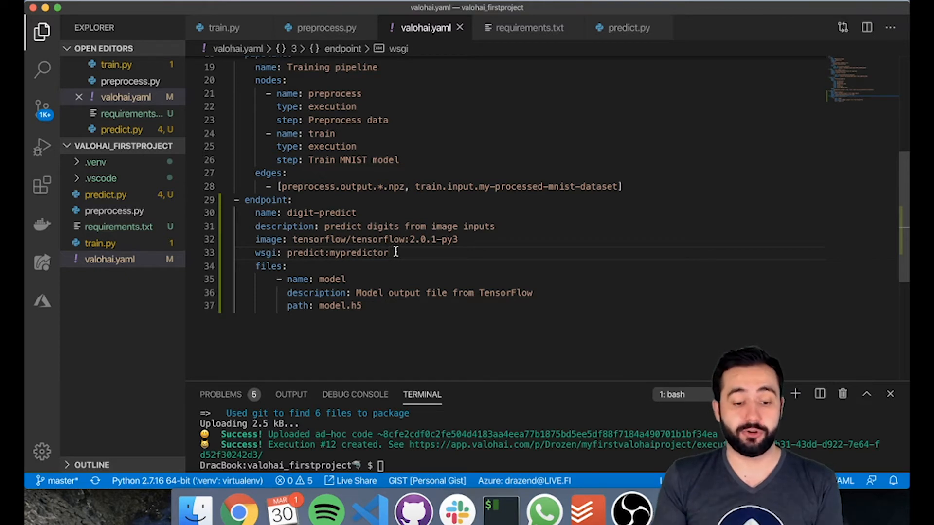
# Step: Try a server-command entry with mycustomserver.py below the endpoint's image line, and remove it again
pyautogui.click(469, 241)
pyautogui.write('ser')
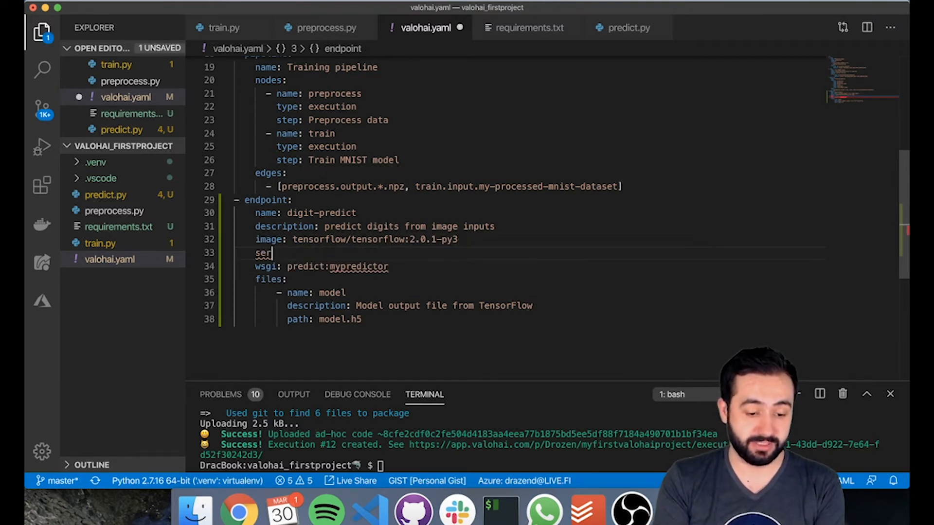
pyautogui.write('ver-command:')
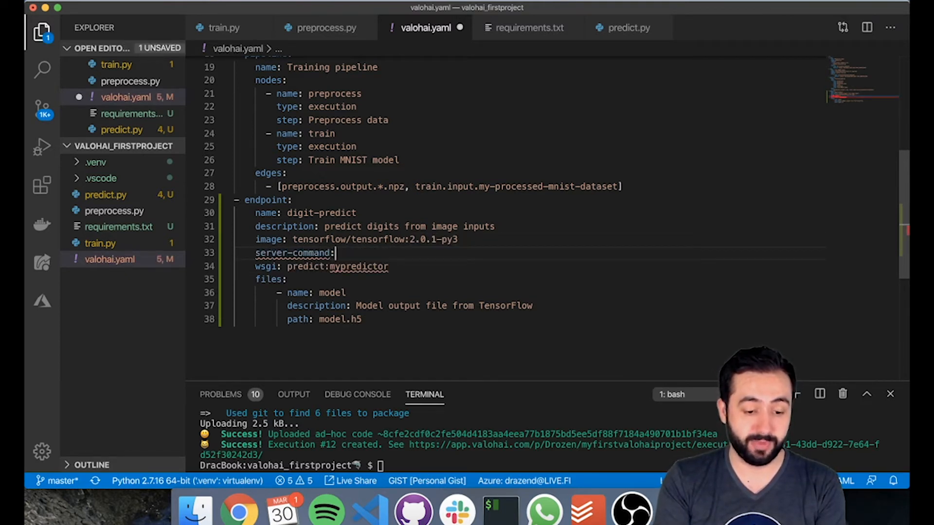
pyautogui.write(' mycustomserver.py')
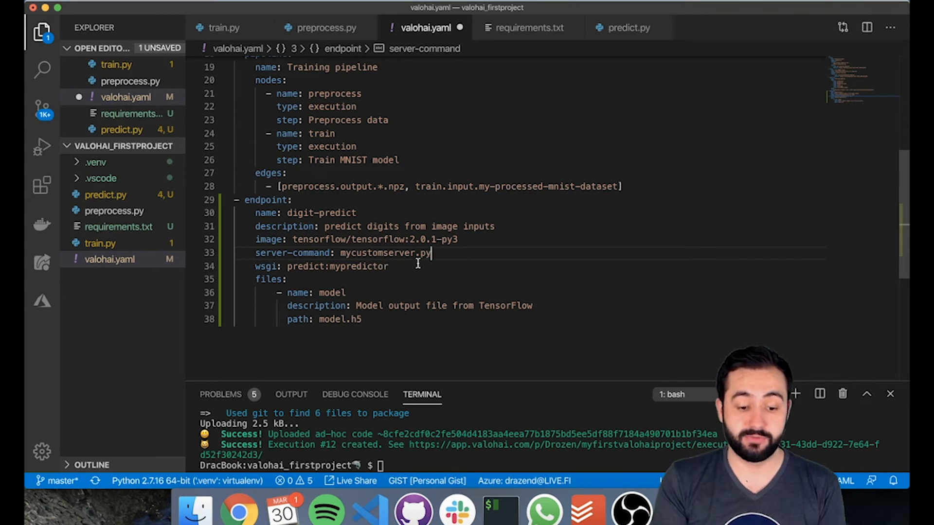
pyautogui.moveTo(451, 254); pyautogui.dragTo(226, 254)
pyautogui.press('BackSpace')
pyautogui.press('BackSpace')
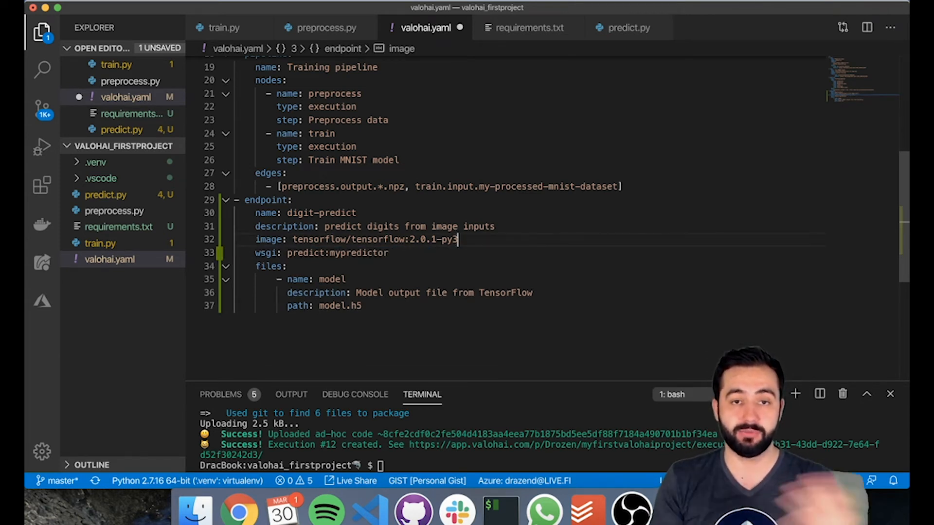
# Step: Examine the endpoint's wsgi target and the name and path of its model file in valohai.yaml
pyautogui.doubleClick(299, 252)
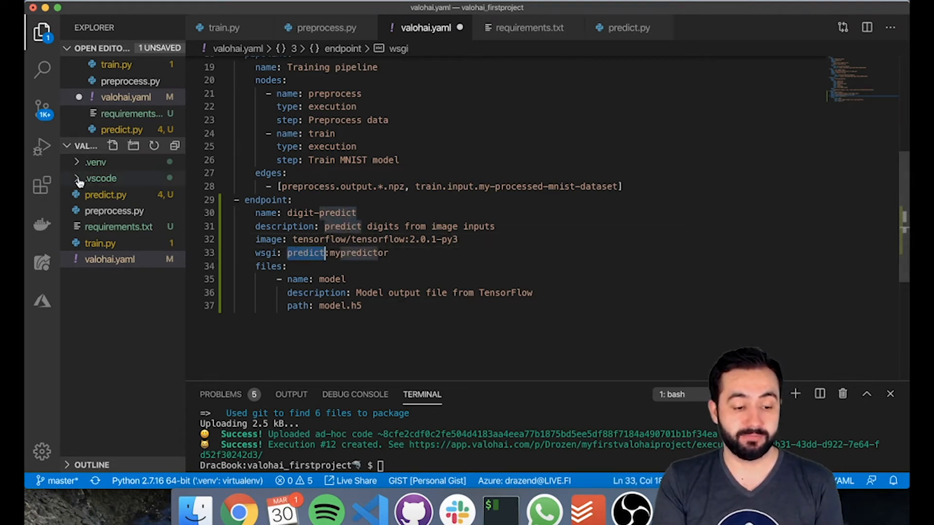
pyautogui.doubleClick(341, 255)
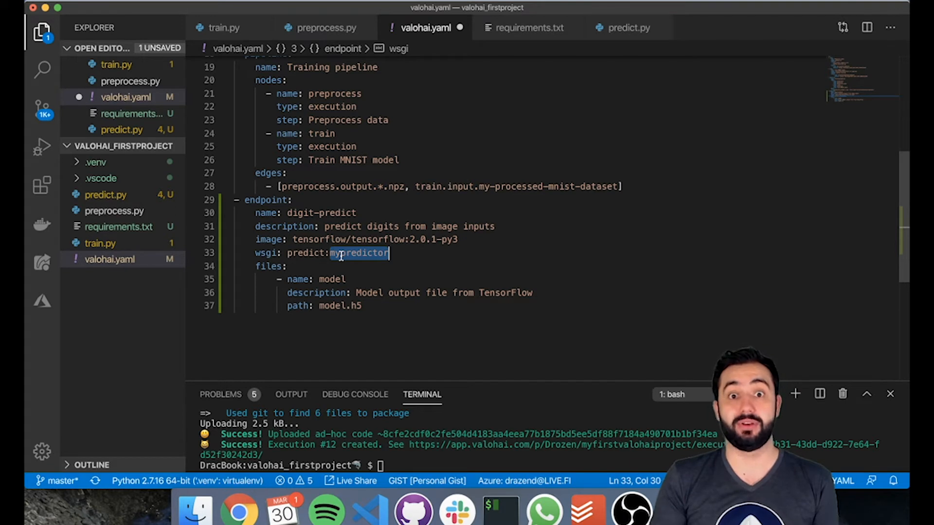
pyautogui.click(292, 265)
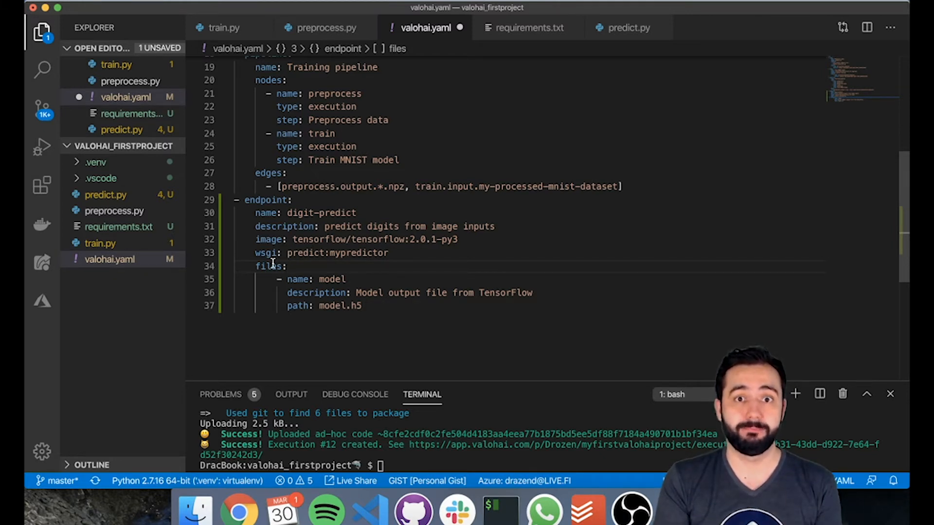
pyautogui.doubleClick(331, 279)
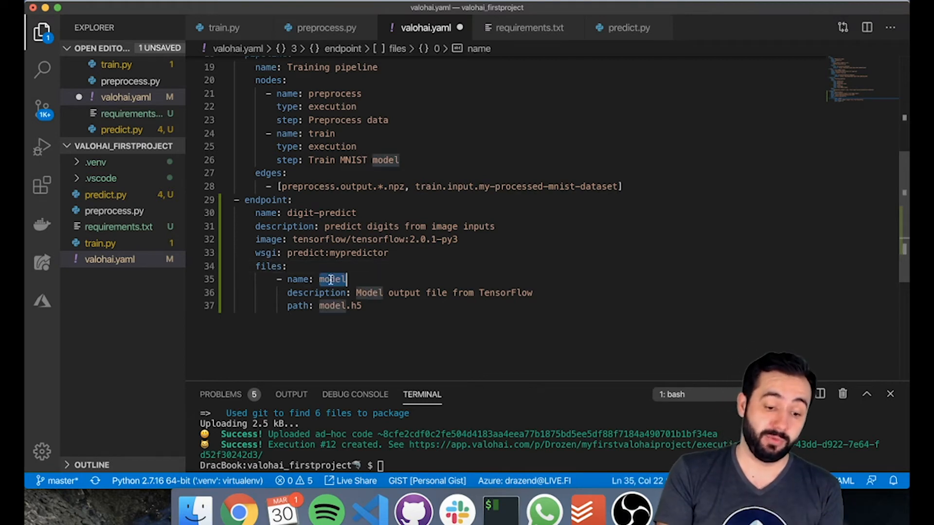
pyautogui.moveTo(363, 306); pyautogui.dragTo(318, 305)
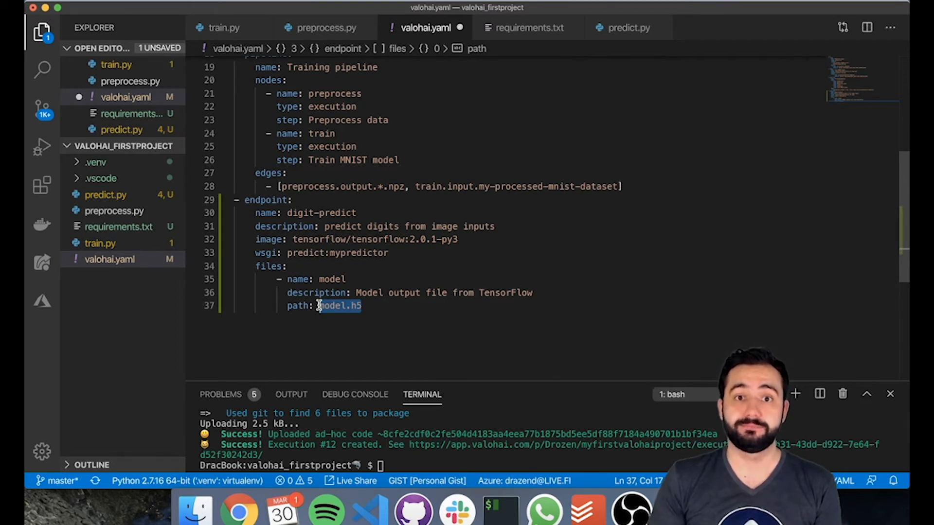
pyautogui.click(375, 307)
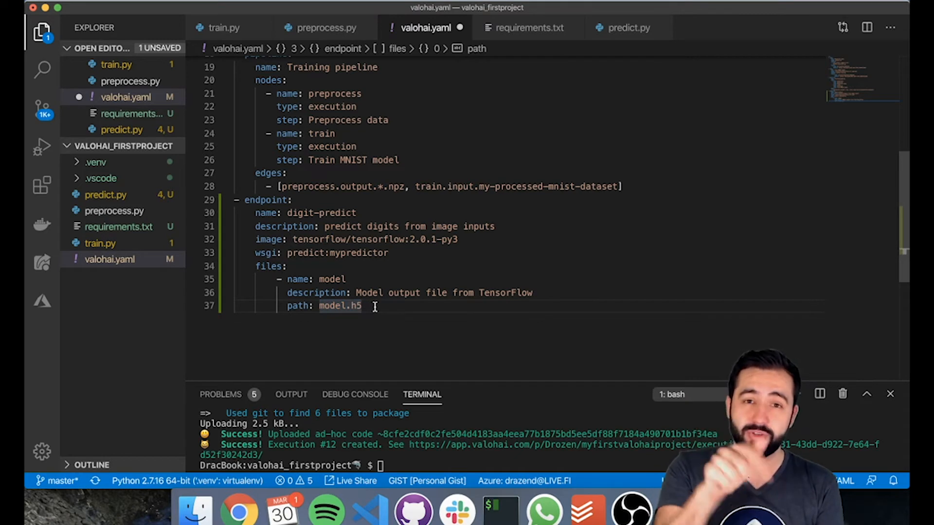
pyautogui.moveTo(374, 306); pyautogui.dragTo(233, 200)
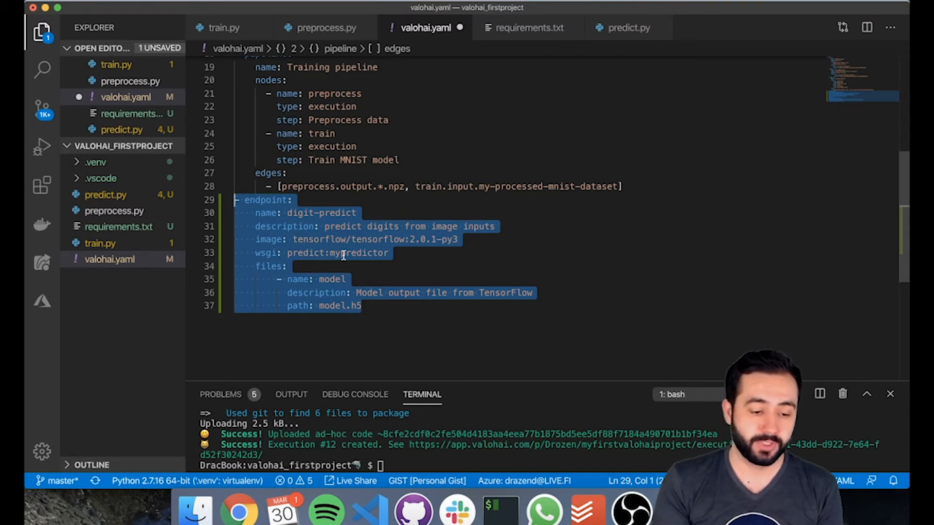
pyautogui.click(344, 255)
# Step: Open predict.py and examine its functions from the imports onward, locating the mypredictor function that the endpoint calls
pyautogui.click(104, 195)
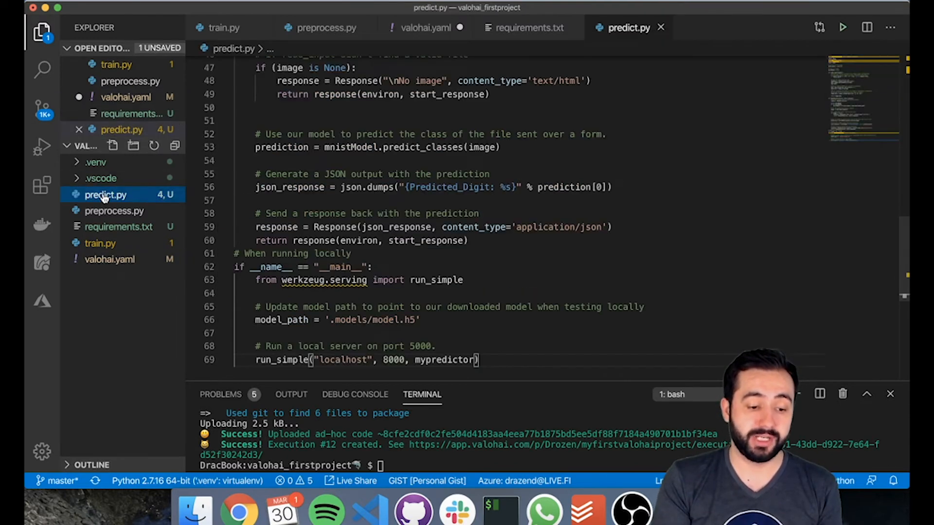
pyautogui.scroll(15, 398, 218)
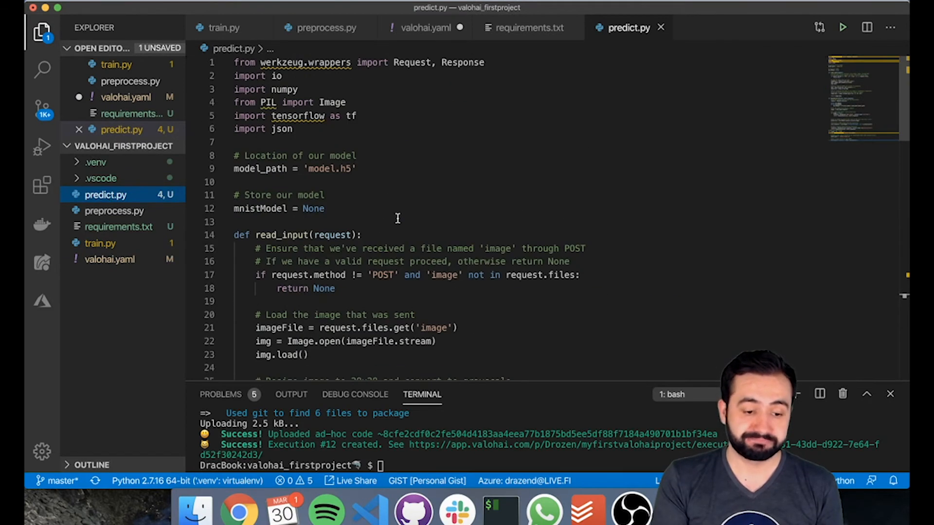
pyautogui.scroll(-3, 406, 166)
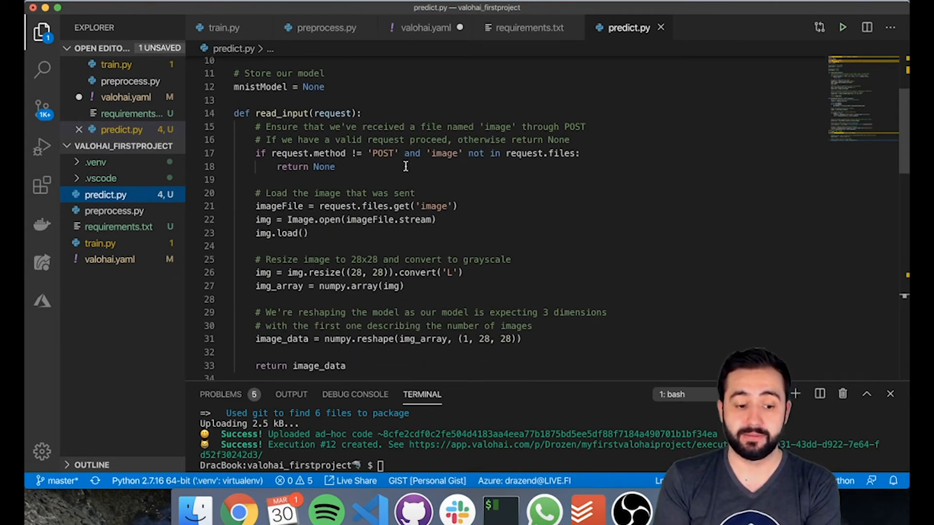
pyautogui.scroll(-8, 396, 249)
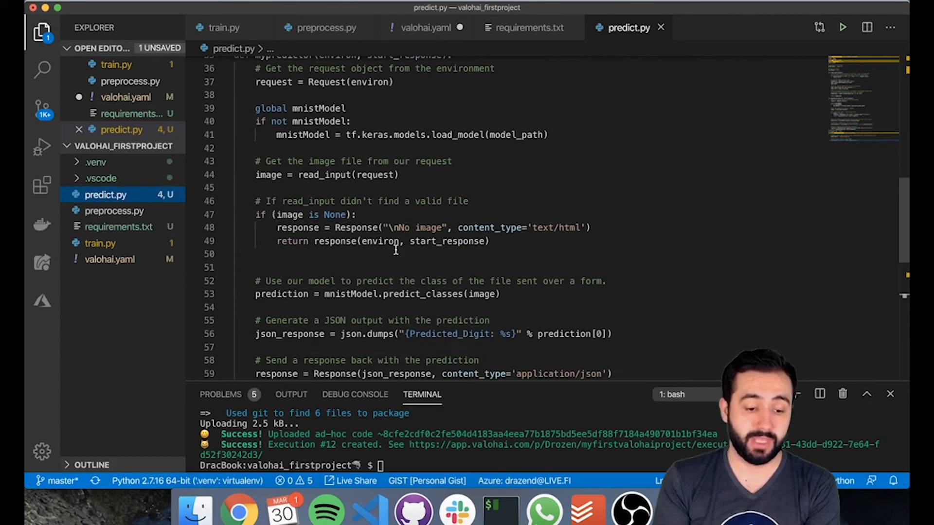
pyautogui.scroll(1, 396, 249)
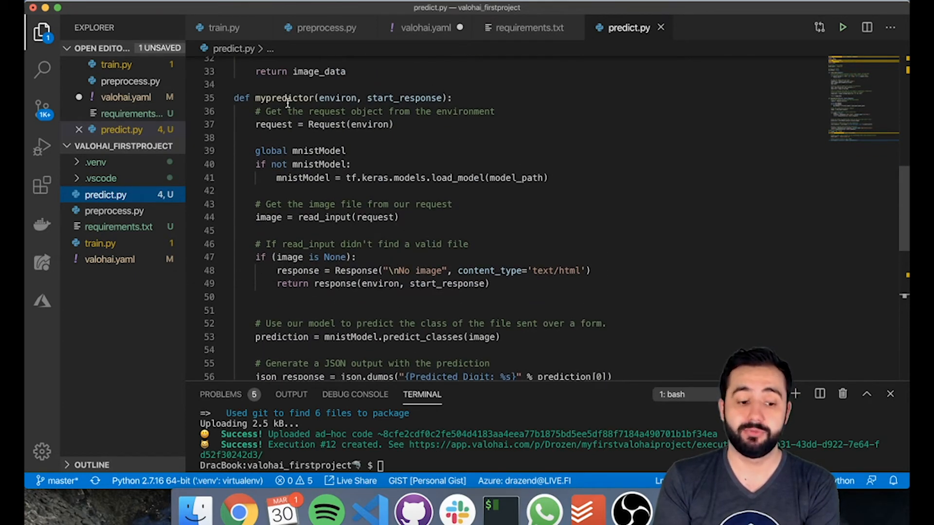
pyautogui.doubleClick(287, 99)
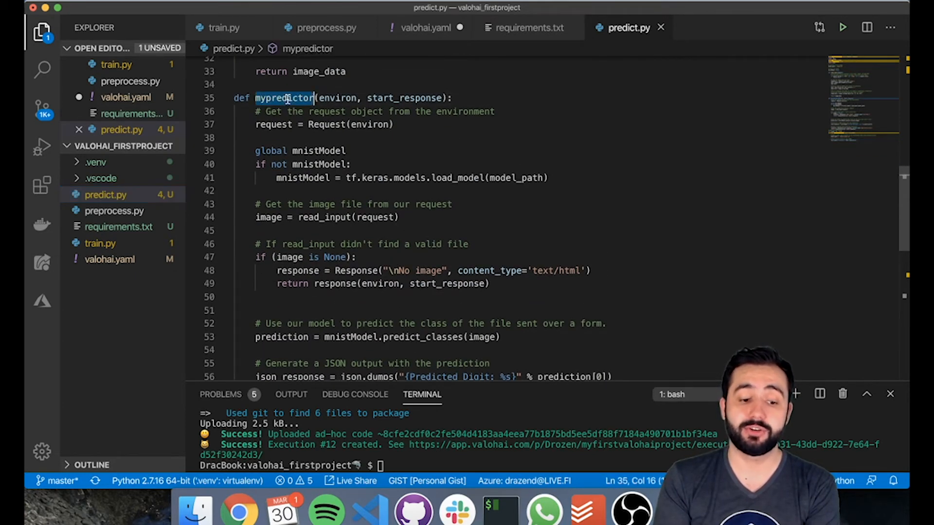
# Step: Return to the endpoint's wsgi entry in valohai.yaml and save the file
pyautogui.click(424, 32)
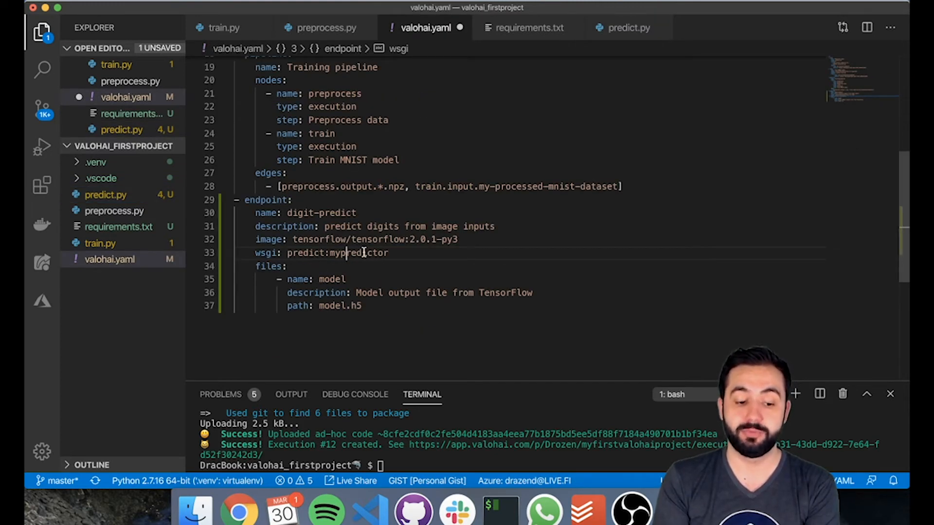
pyautogui.press('super+s')
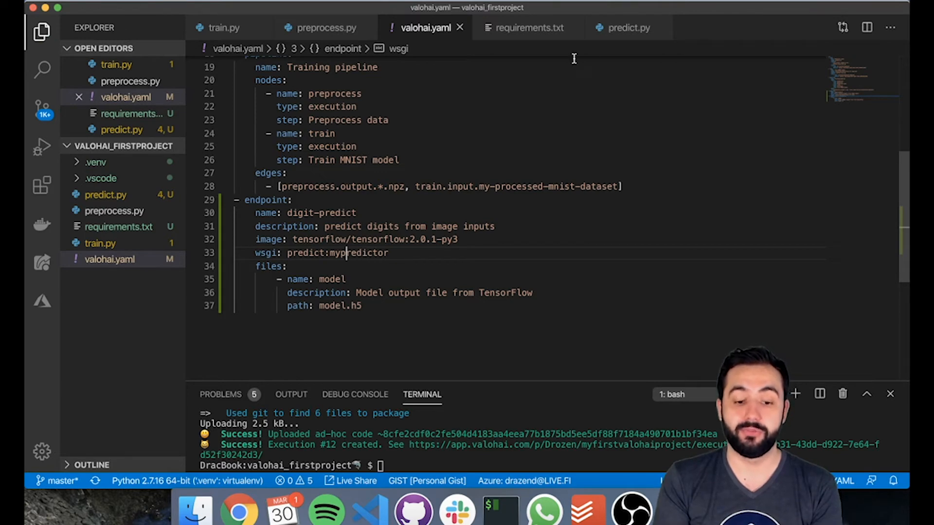
# Step: Examine in predict.py how mypredictor loads the MNIST model and how read_input validates, resizes and reshapes the sent image
pyautogui.click(624, 34)
pyautogui.click(441, 137)
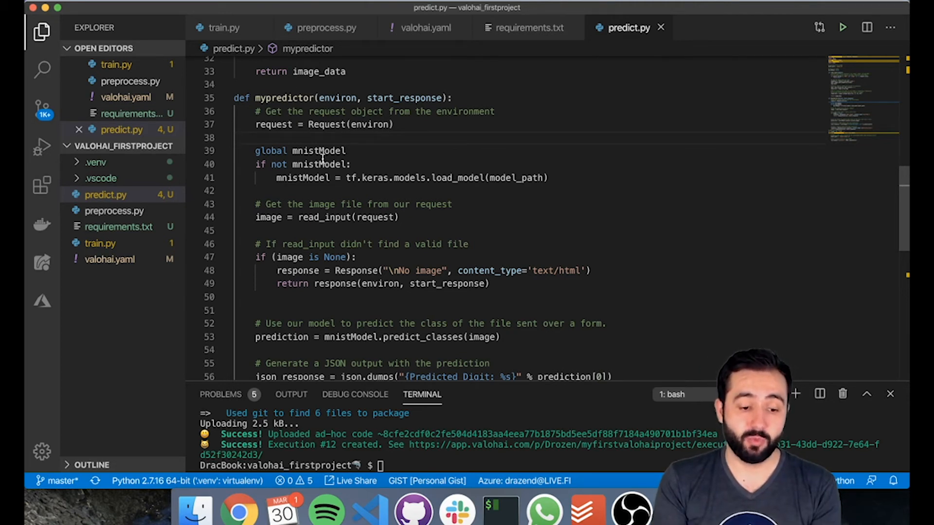
pyautogui.scroll(-1, 356, 176)
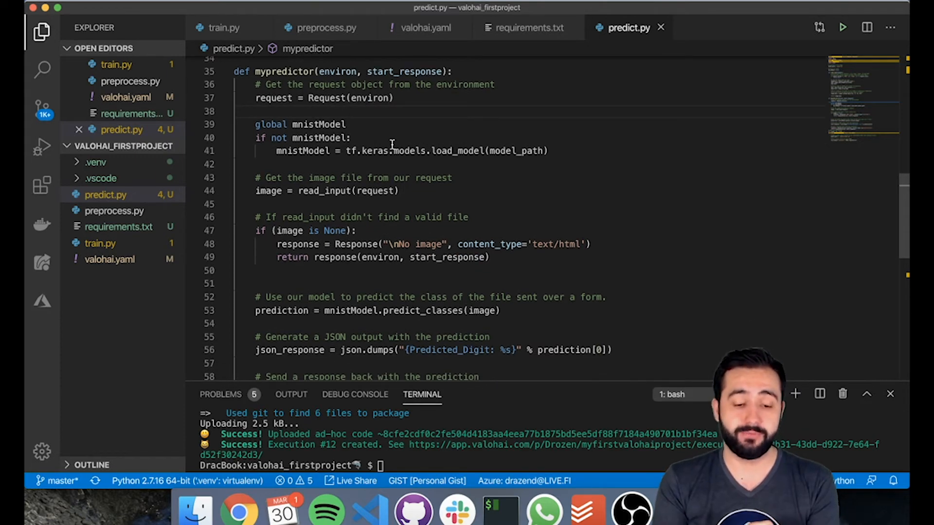
pyautogui.scroll(-1, 392, 145)
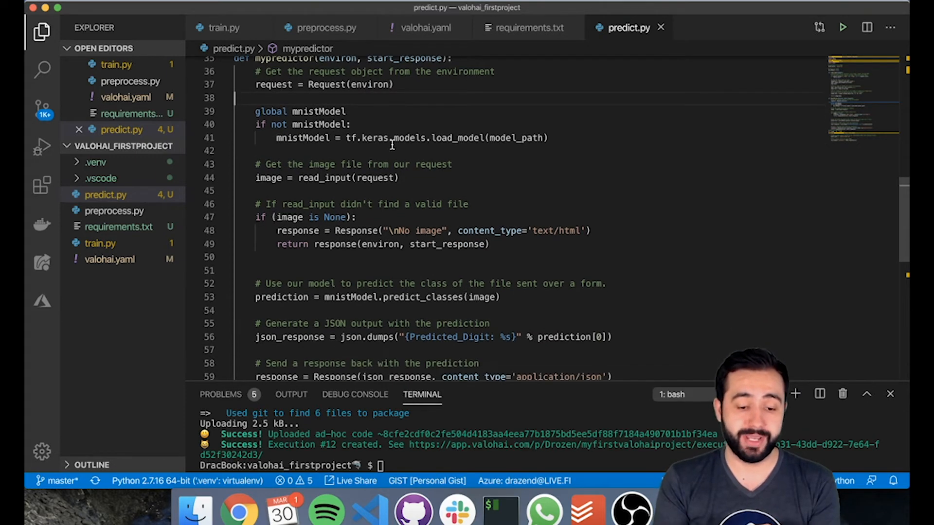
pyautogui.doubleClick(317, 178)
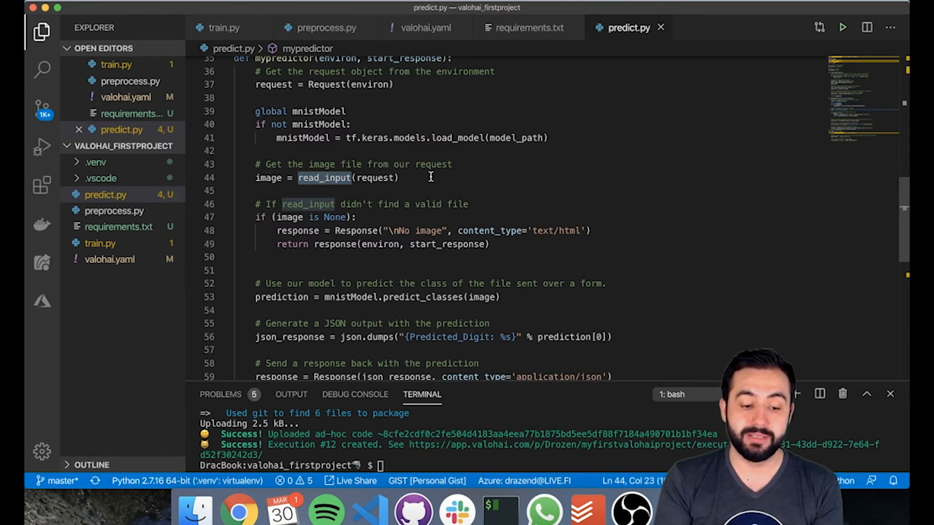
pyautogui.scroll(10, 399, 185)
pyautogui.scroll(-1, 363, 162)
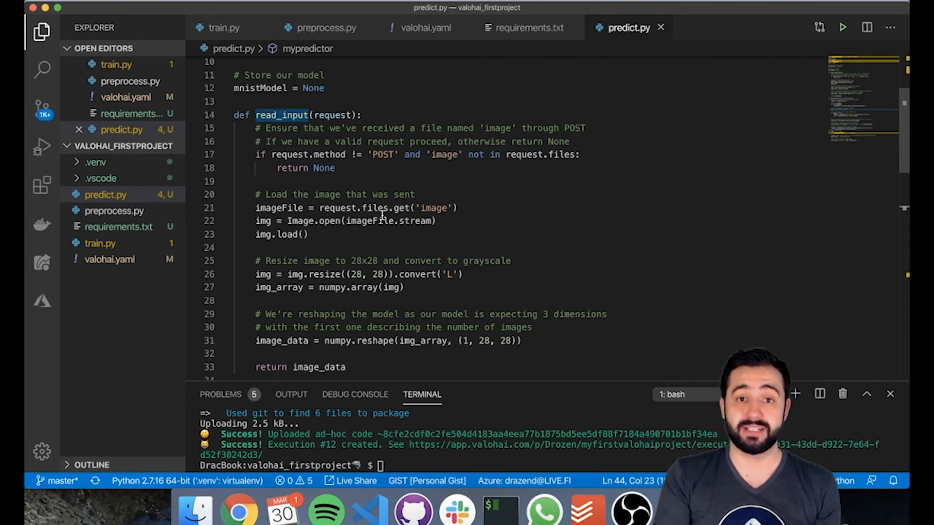
pyautogui.scroll(-9, 413, 274)
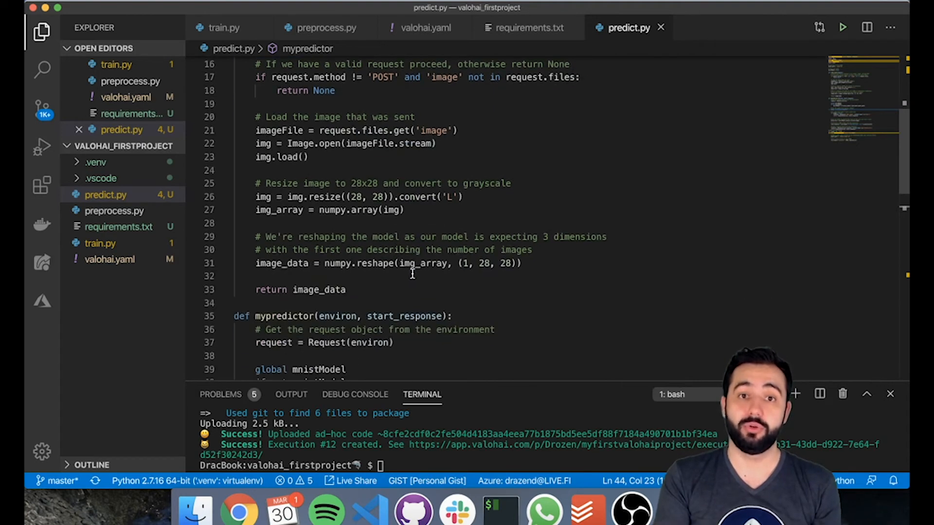
# Step: Examine mypredictor's missing-image response, predict_classes call and JSON response, plus the local server block at the end of predict.py
pyautogui.scroll(-2, 413, 274)
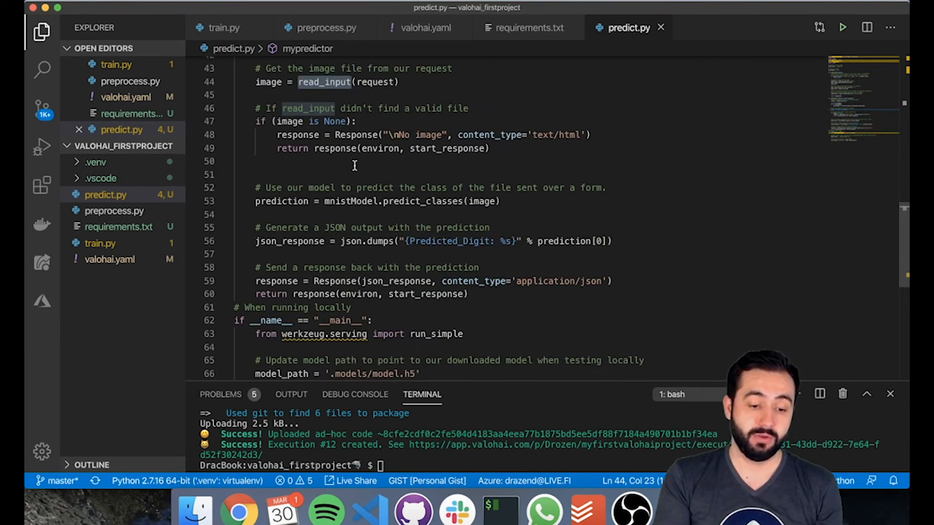
pyautogui.doubleClick(317, 134)
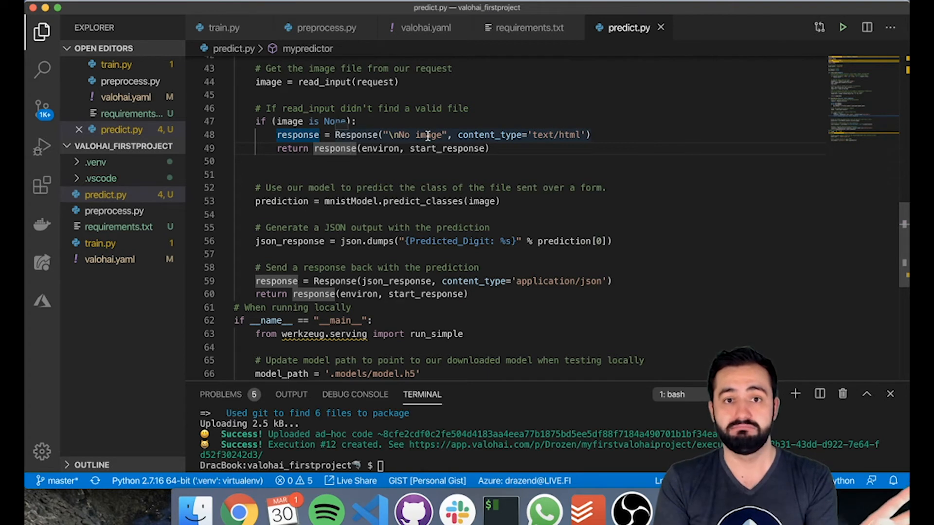
pyautogui.click(258, 201)
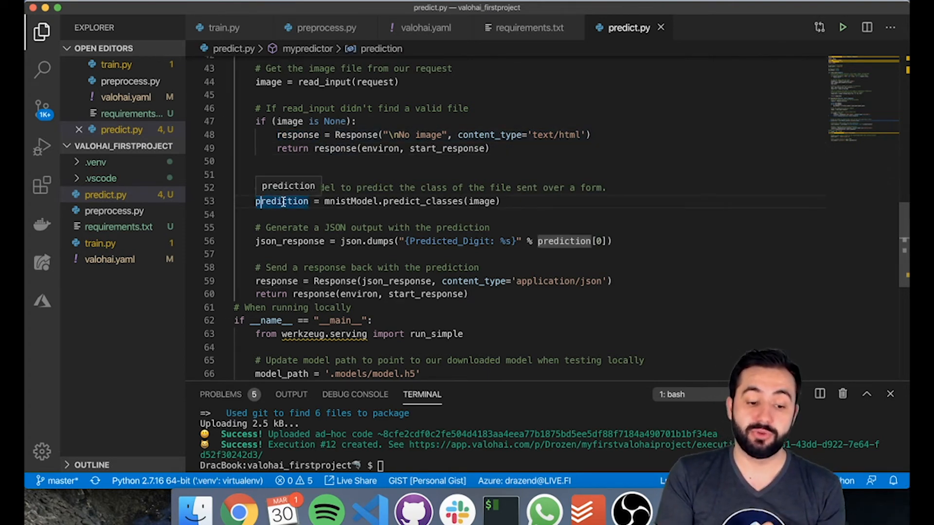
pyautogui.doubleClick(343, 203)
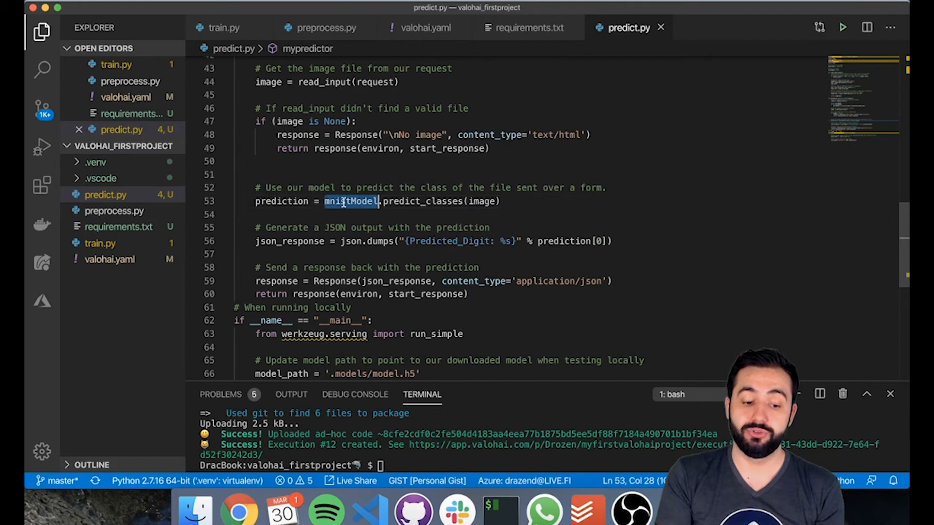
pyautogui.doubleClick(422, 202)
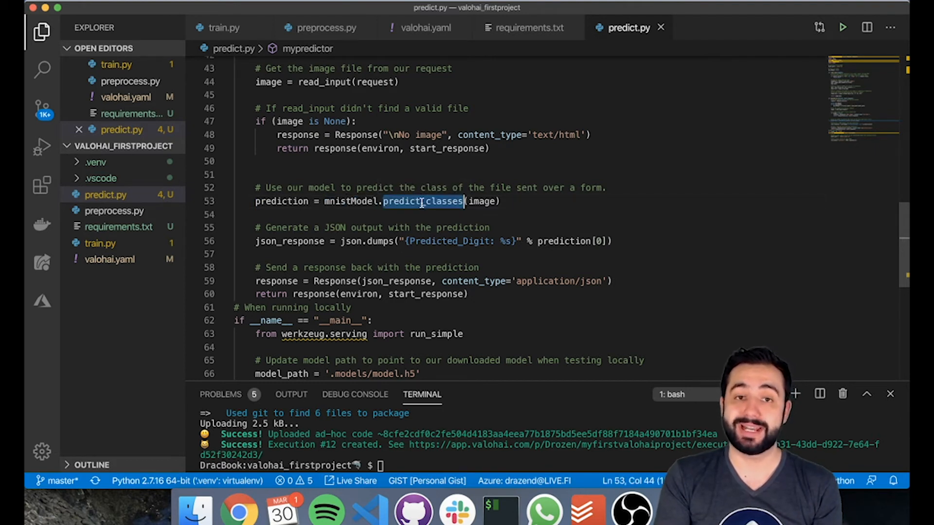
pyautogui.doubleClick(482, 202)
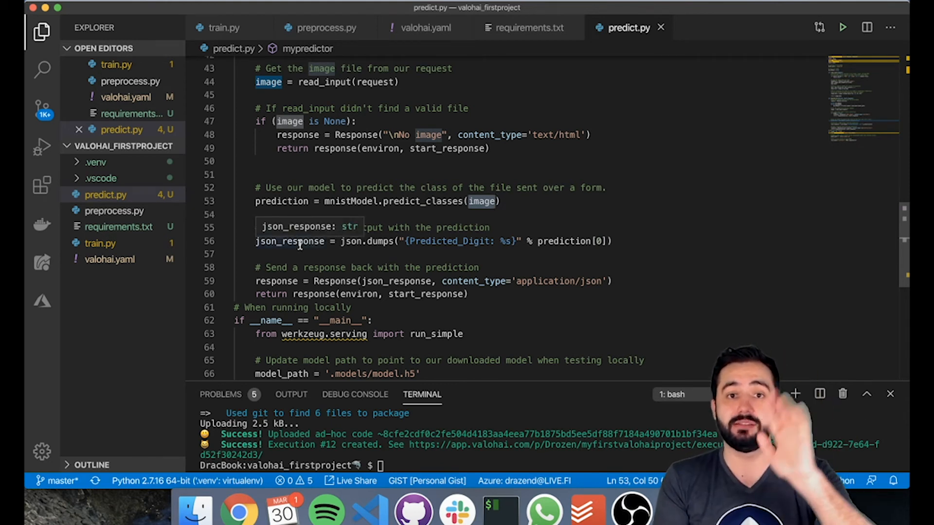
pyautogui.scroll(-2, 300, 245)
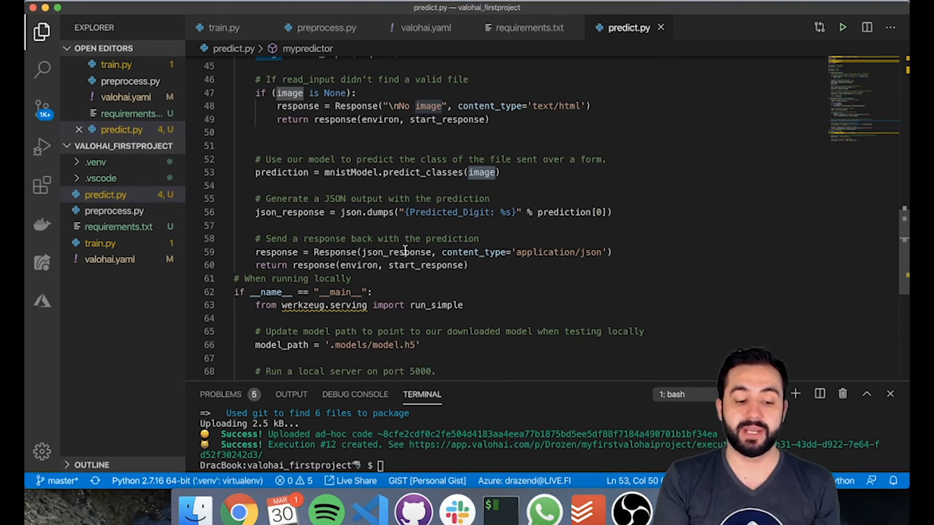
pyautogui.scroll(-2, 405, 251)
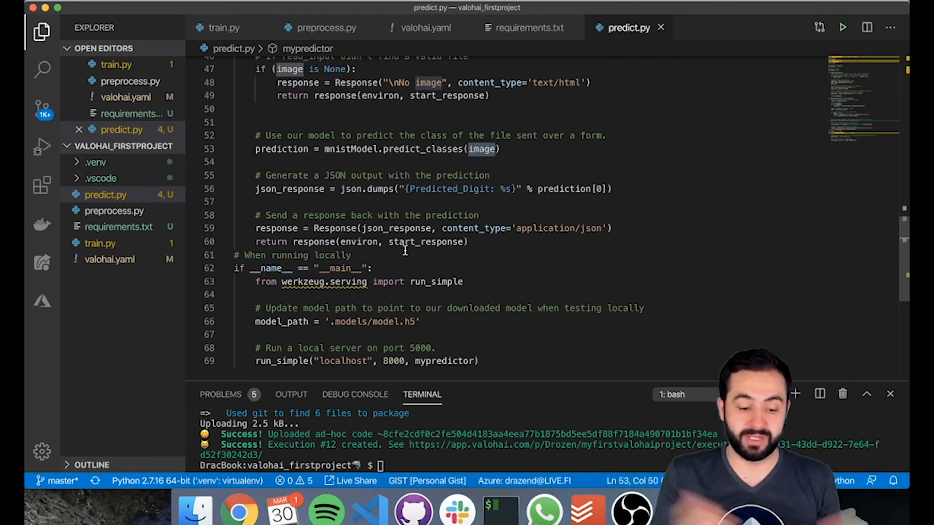
# Step: Stage all project files in the terminal with git add *
pyautogui.click(444, 416)
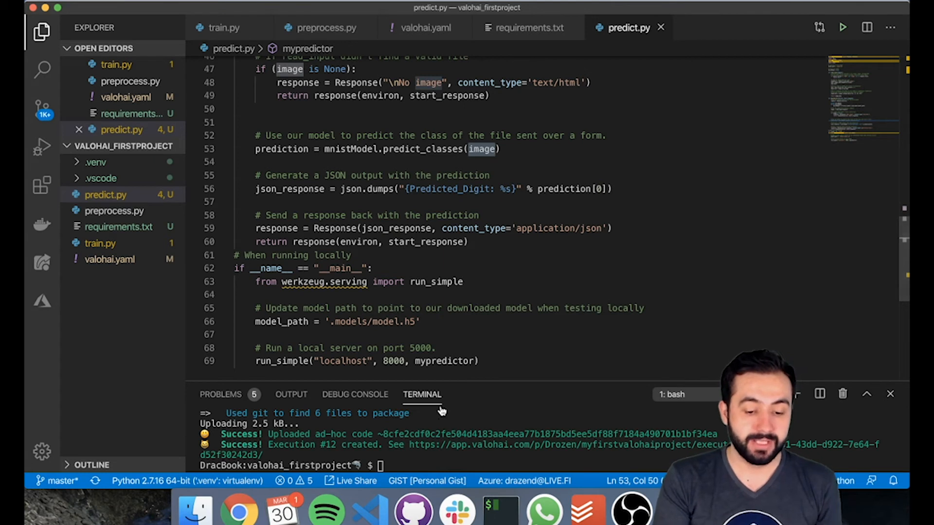
pyautogui.press('Up')
pyautogui.press('Down')
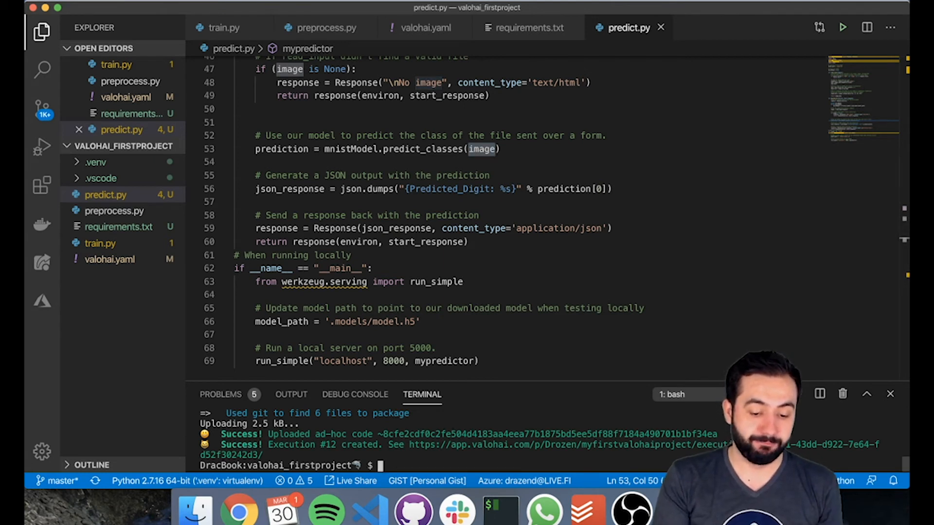
pyautogui.write('git add *')
pyautogui.press('Return')
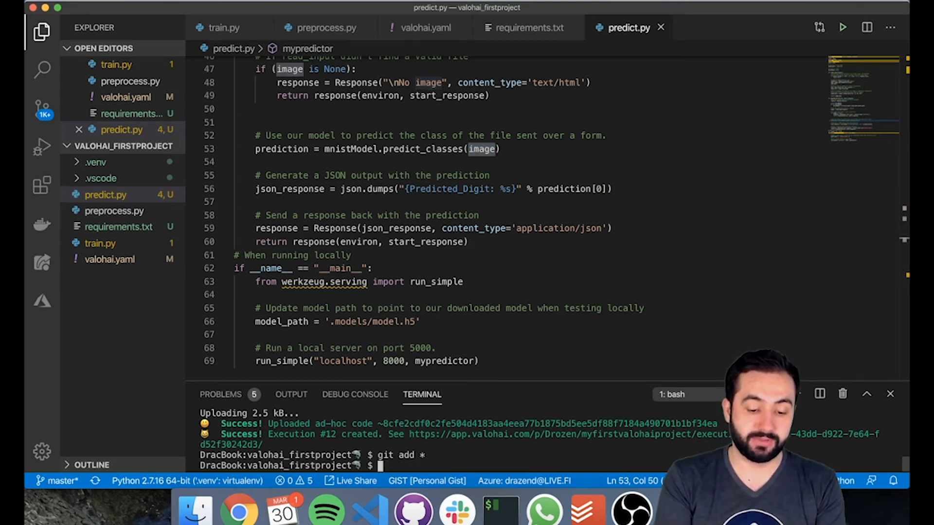
# Step: Commit the staged files with the message "added deployment" and push the commit to the remote repository
pyautogui.write('git commit')
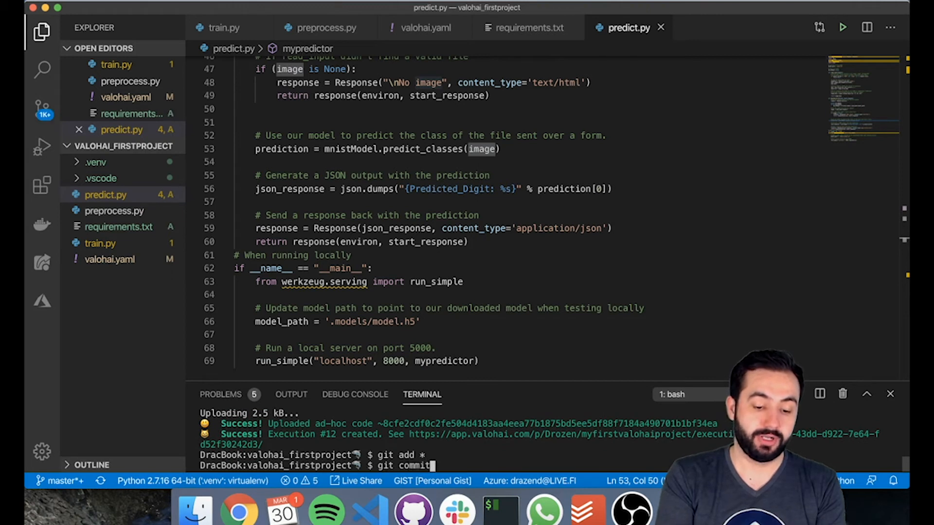
pyautogui.write(' -m "add')
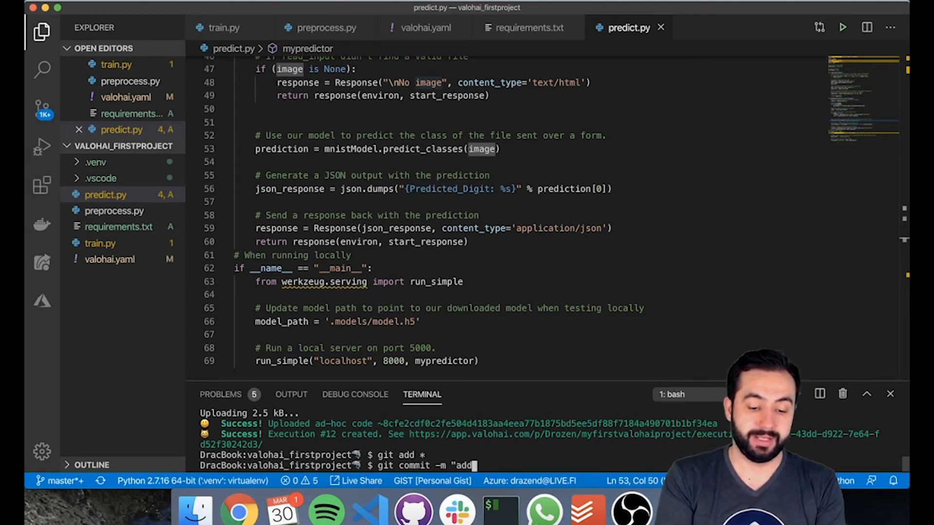
pyautogui.write('ed deployment"')
pyautogui.press('Return')
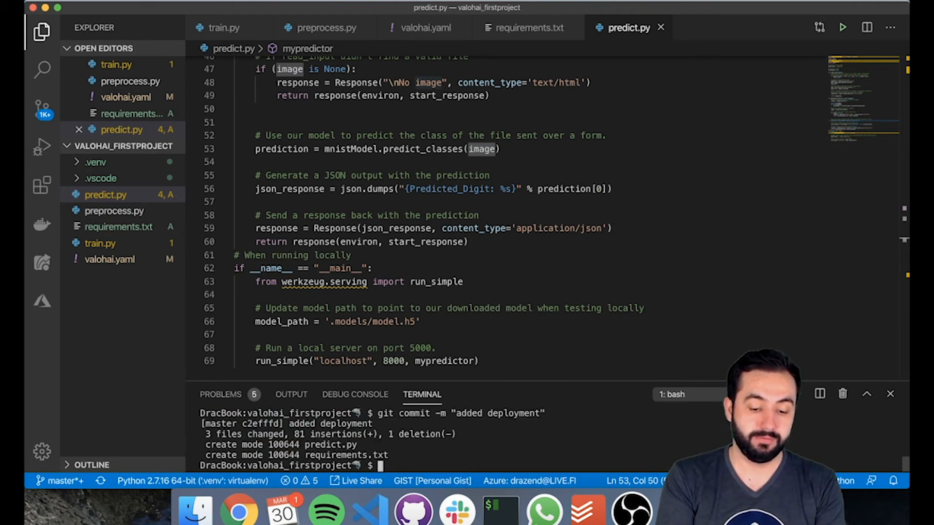
pyautogui.write('git push')
pyautogui.press('Return')
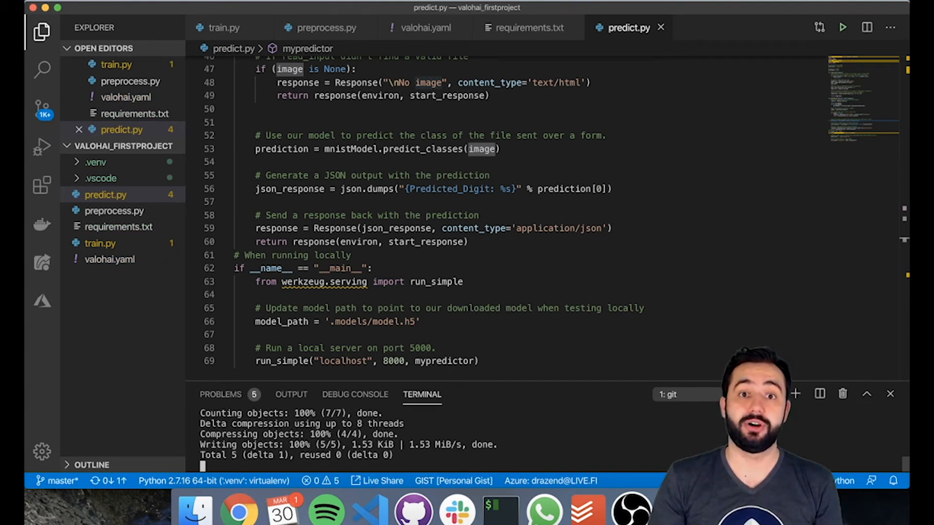
# Step: Switch to Chrome, open myfirstvalohaiproject in Valohai, fetch the repository and dismiss the notifications
pyautogui.click(239, 510)
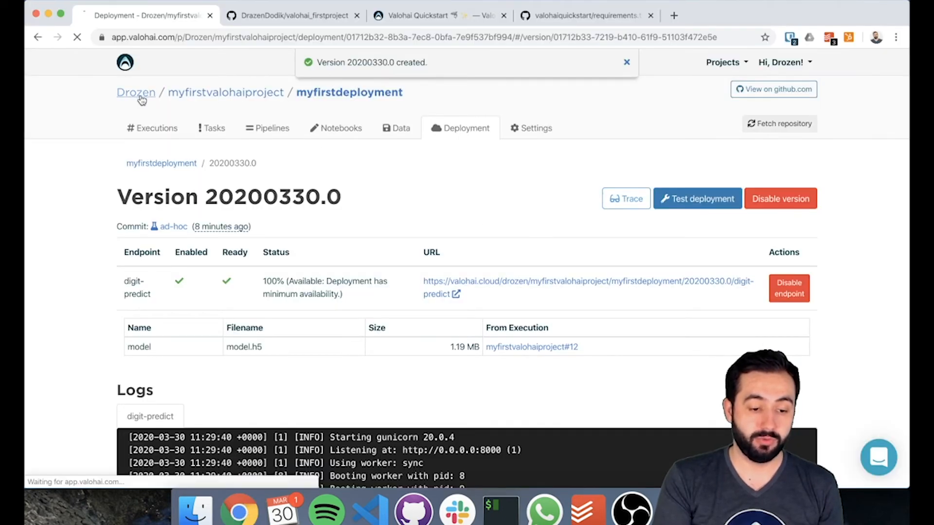
pyautogui.click(151, 91)
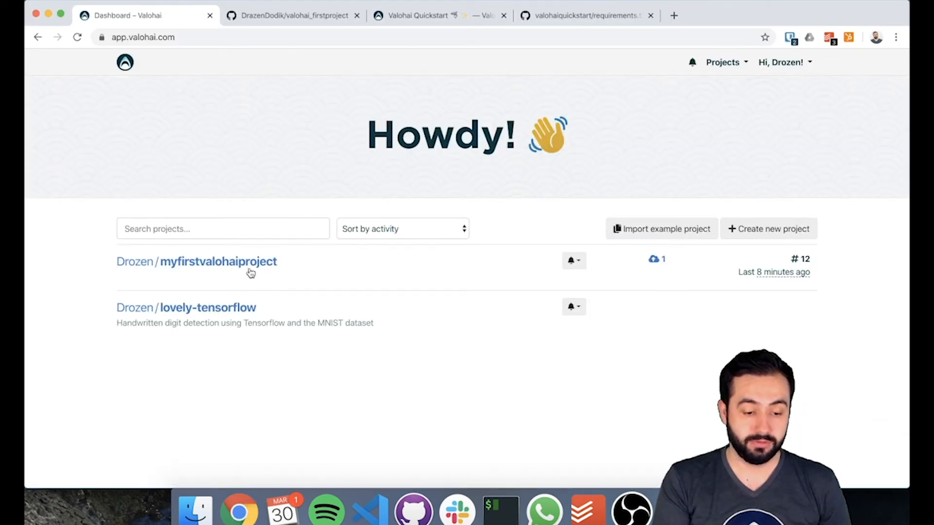
pyautogui.click(252, 263)
pyautogui.click(781, 127)
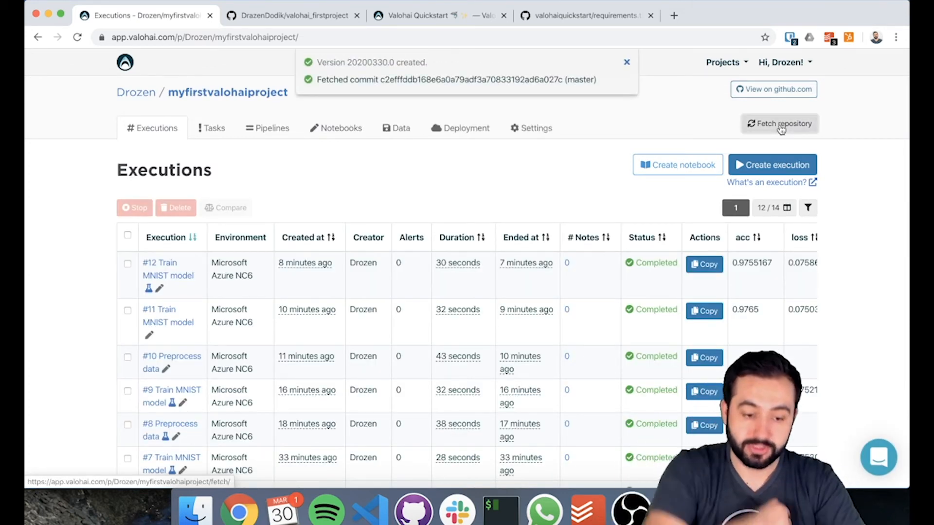
pyautogui.click(626, 62)
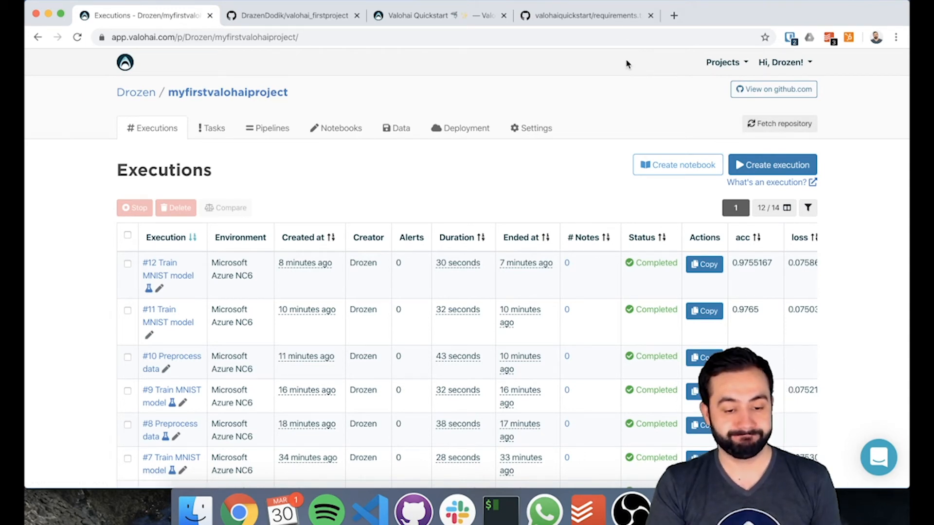
# Step: Open myfirstdeployment from the project's list of deployments
pyautogui.click(464, 128)
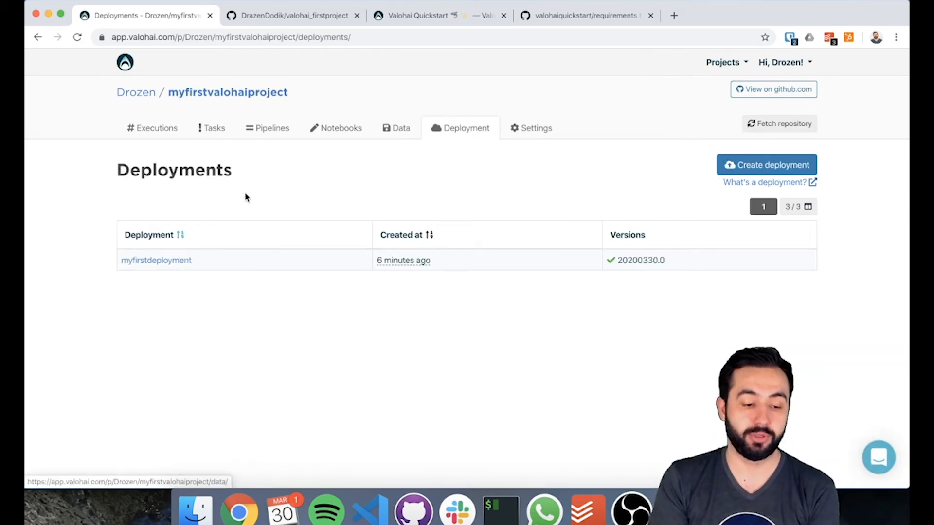
pyautogui.click(158, 262)
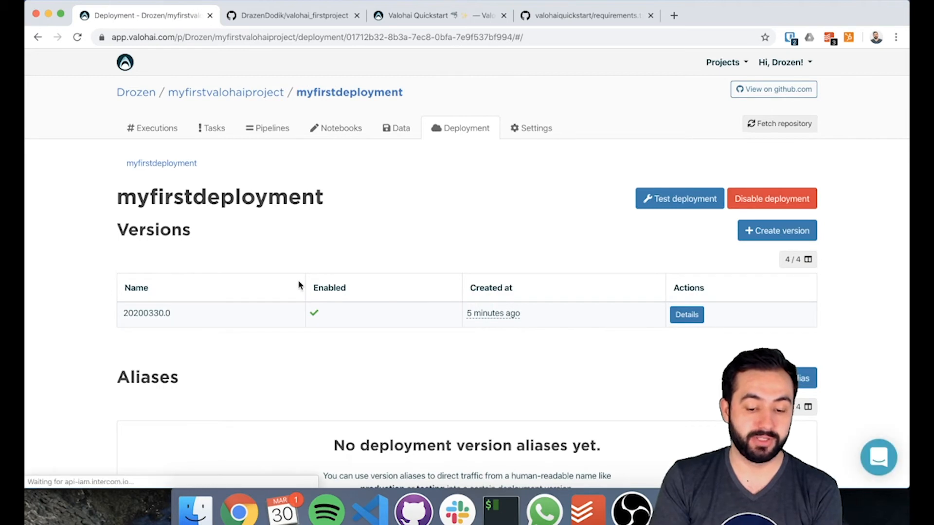
pyautogui.click(759, 234)
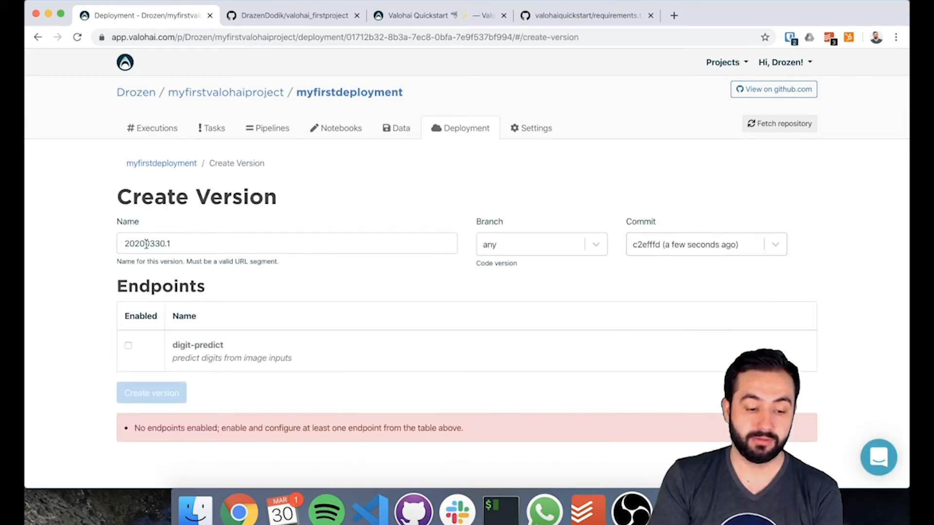
pyautogui.click(128, 347)
pyautogui.click(540, 389)
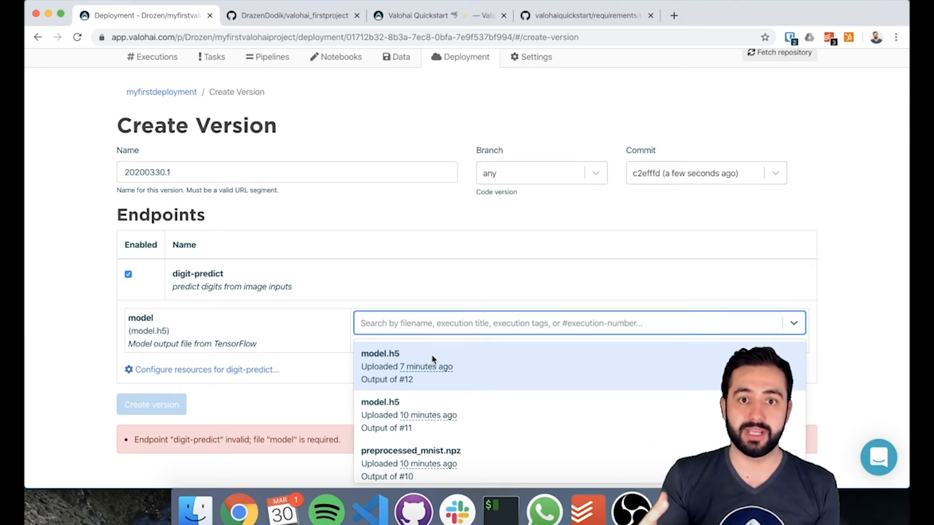
pyautogui.click(368, 197)
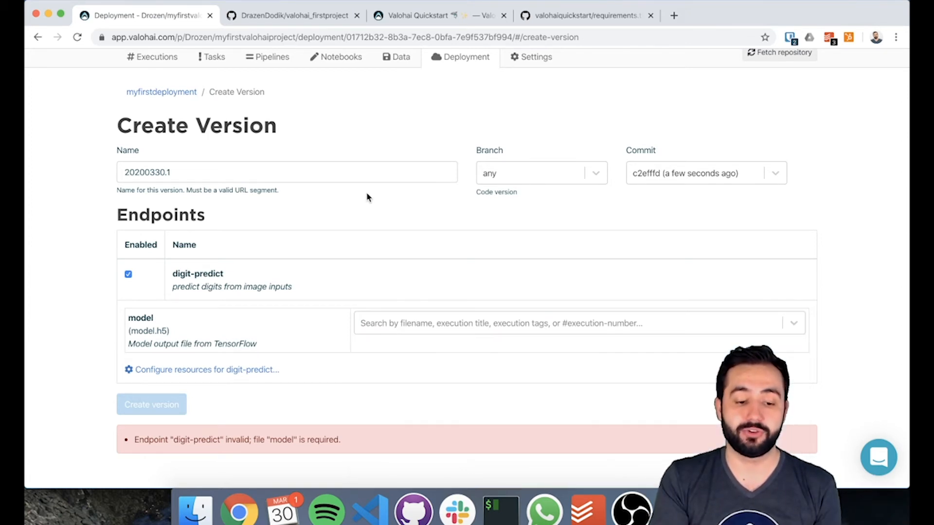
pyautogui.scroll(2, 341, 184)
pyautogui.click(181, 132)
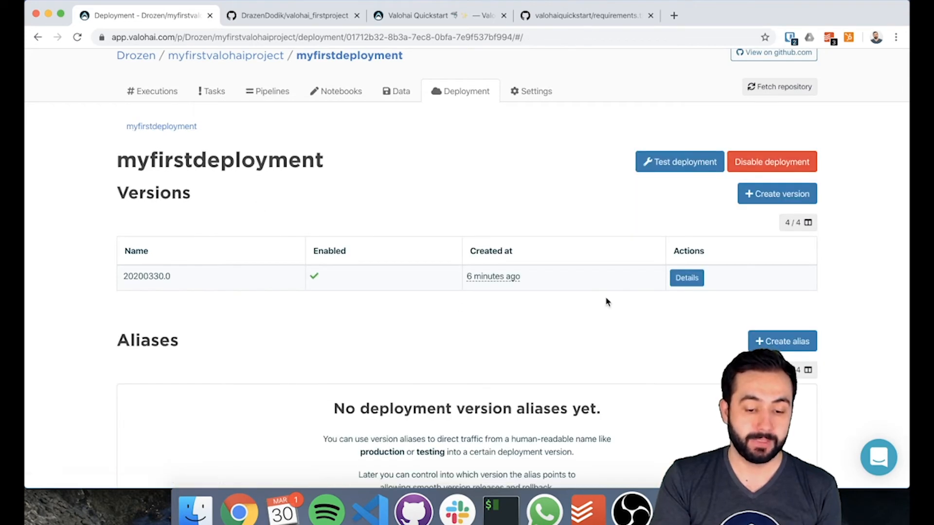
# Step: View the details of version 20200330.0, check its digit-predict endpoint URL in the browser and return to the version page
pyautogui.click(683, 281)
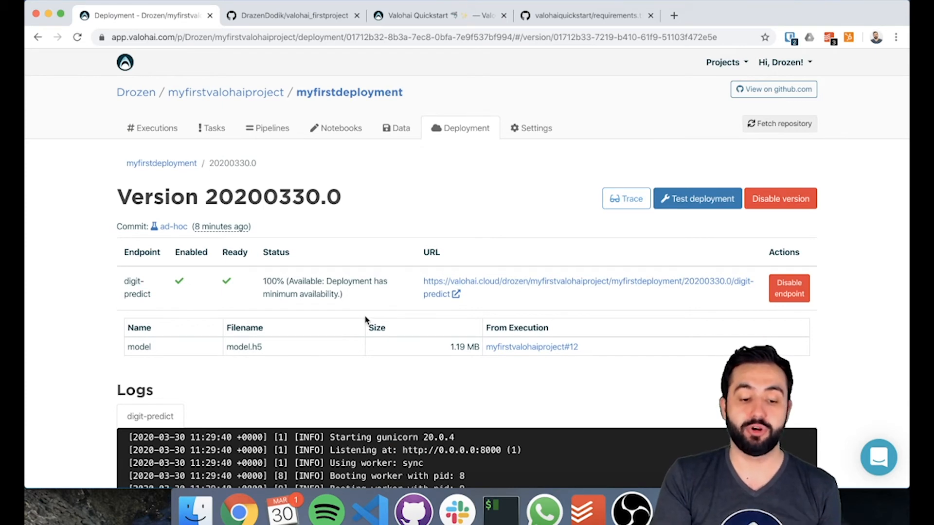
pyautogui.click(495, 282)
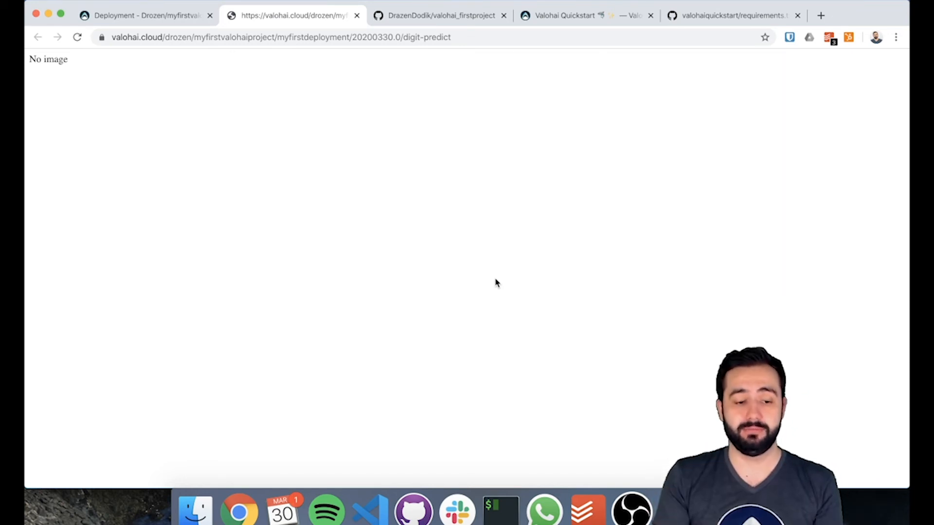
pyautogui.click(97, 13)
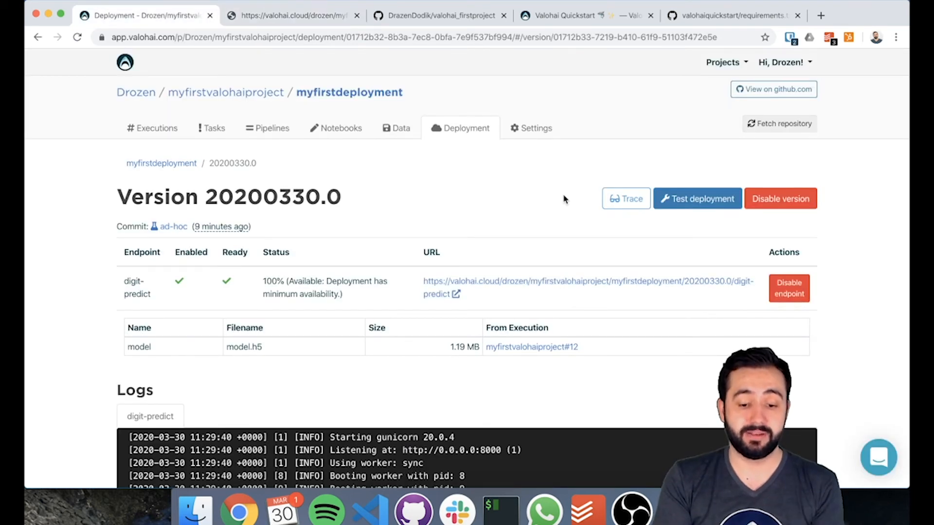
# Step: Start a deployment test for myfirstdeployment against the 20200330.0/digit-predict endpoint
pyautogui.click(734, 208)
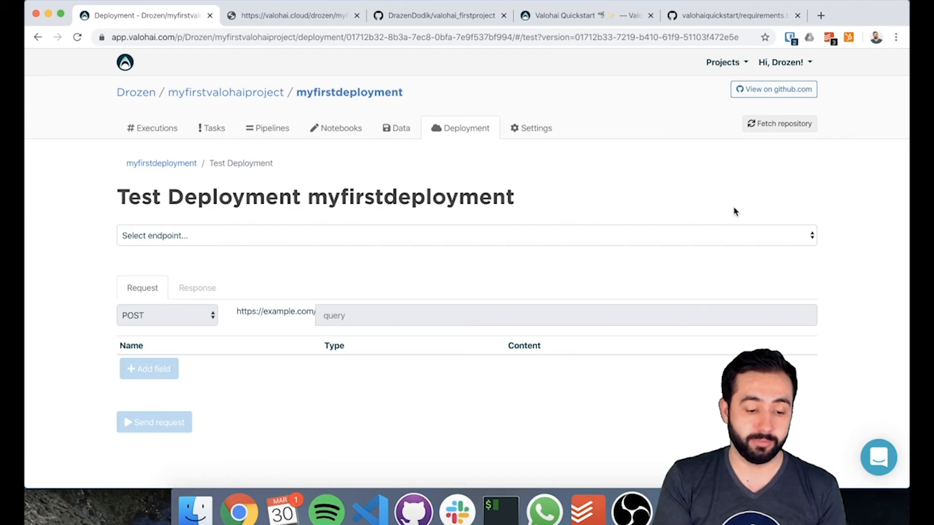
pyautogui.click(178, 237)
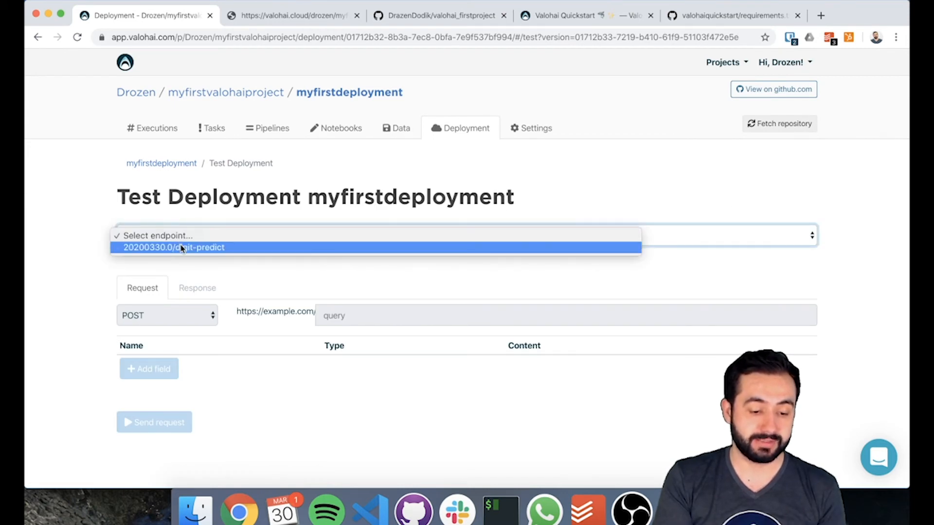
pyautogui.click(181, 248)
# Step: Add a field named "image" to the test request
pyautogui.click(167, 369)
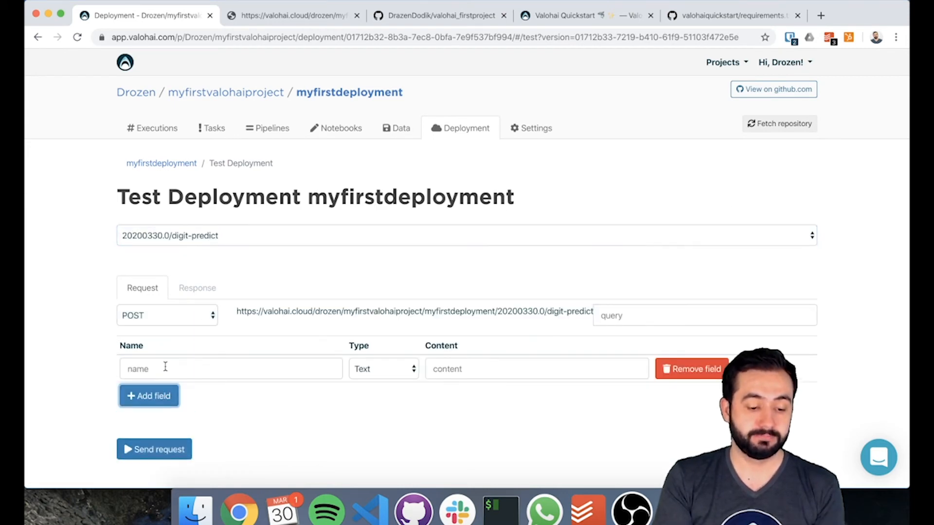
pyautogui.click(165, 367)
pyautogui.write('image')
pyautogui.press('BackSpace')
pyautogui.press('BackSpace')
pyautogui.press('BackSpace')
pyautogui.press('BackSpace')
pyautogui.press('BackSpace')
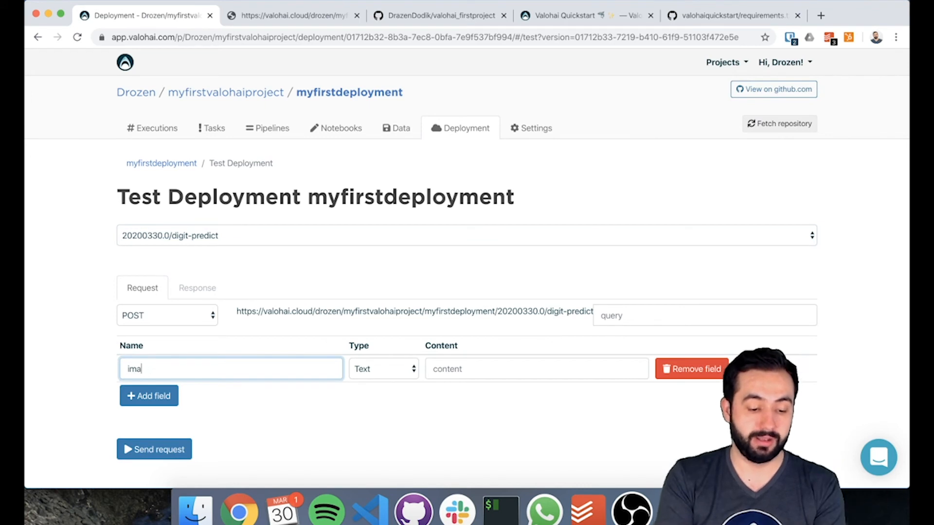
pyautogui.write('image')
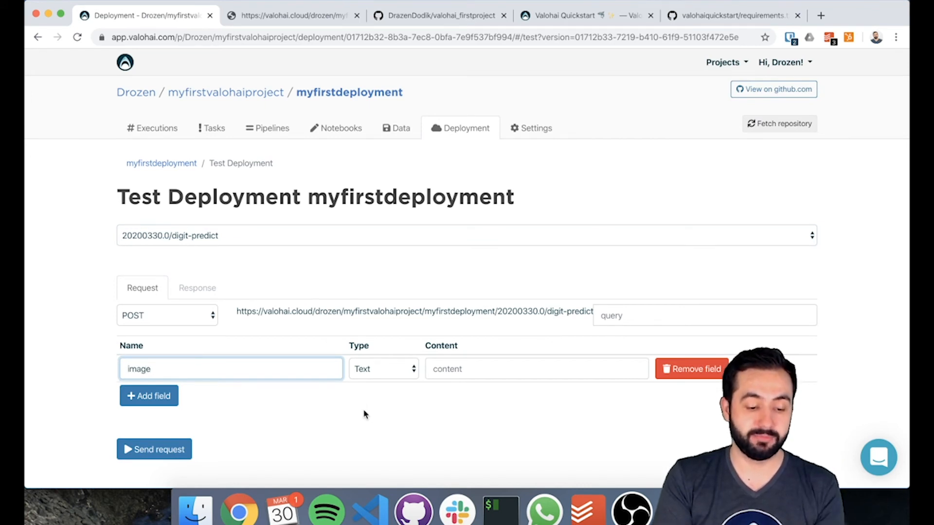
# Step: Make the image field a File type and attach 7.png from the Downloads folder
pyautogui.click(382, 375)
pyautogui.click(372, 381)
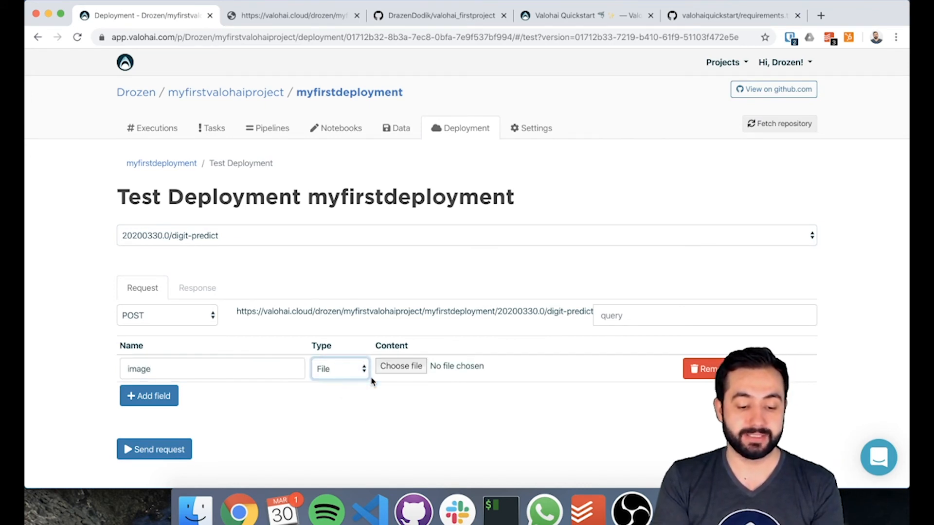
pyautogui.click(402, 367)
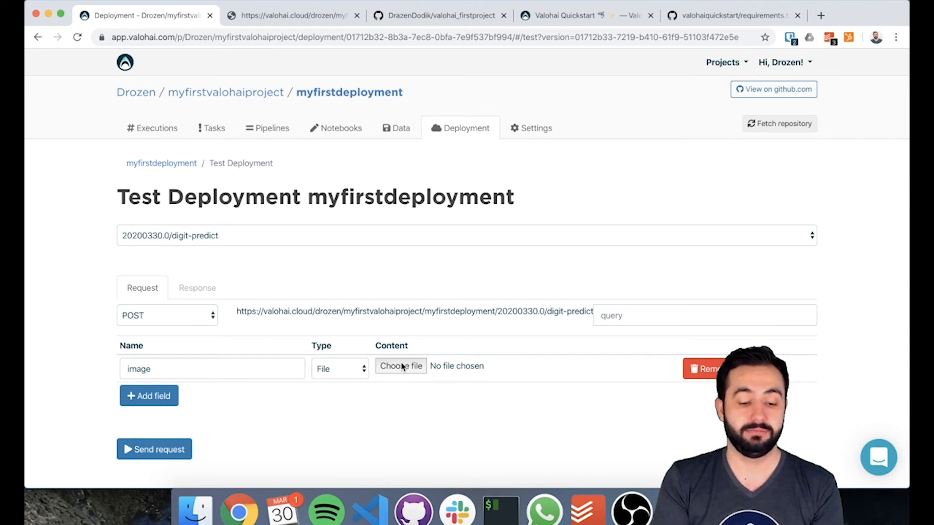
pyautogui.click(348, 93)
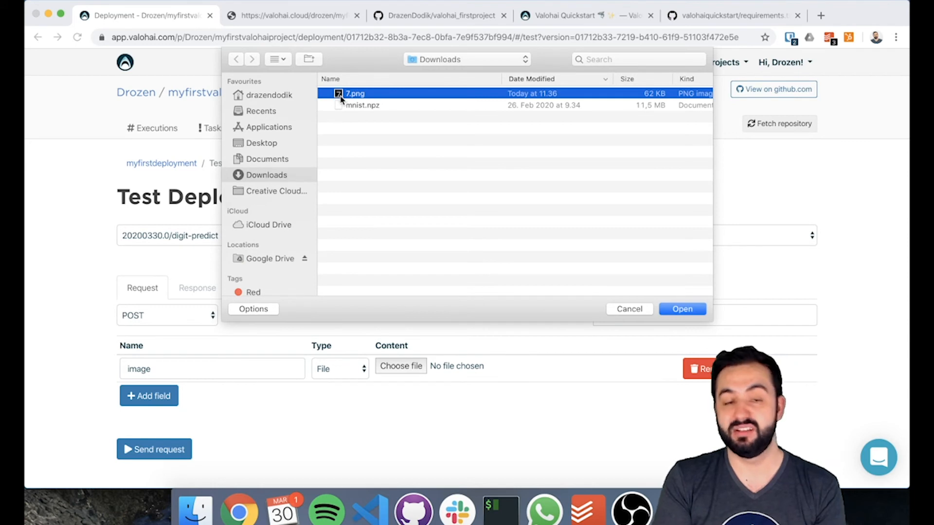
pyautogui.doubleClick(342, 97)
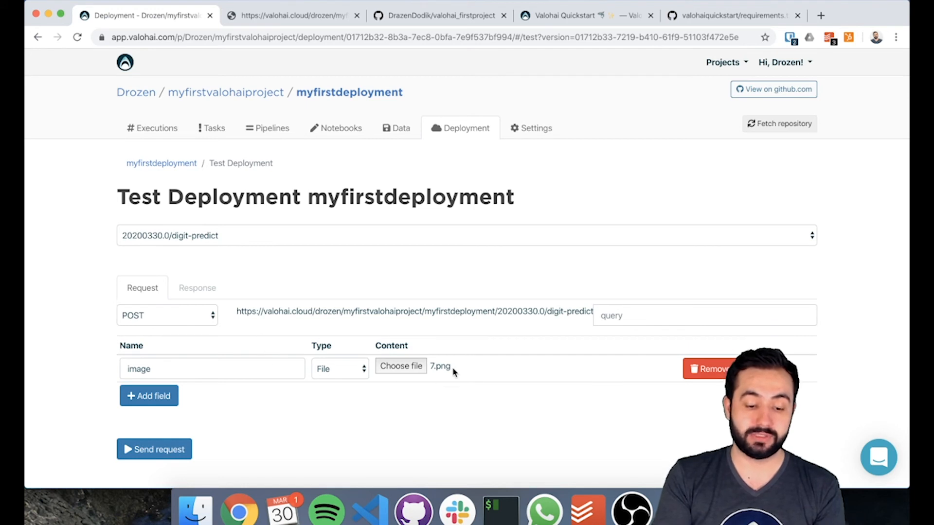
# Step: Highlight the digit-predict endpoint URL and send the POST test request with the attached image
pyautogui.moveTo(241, 312); pyautogui.dragTo(576, 315)
pyautogui.click(575, 316)
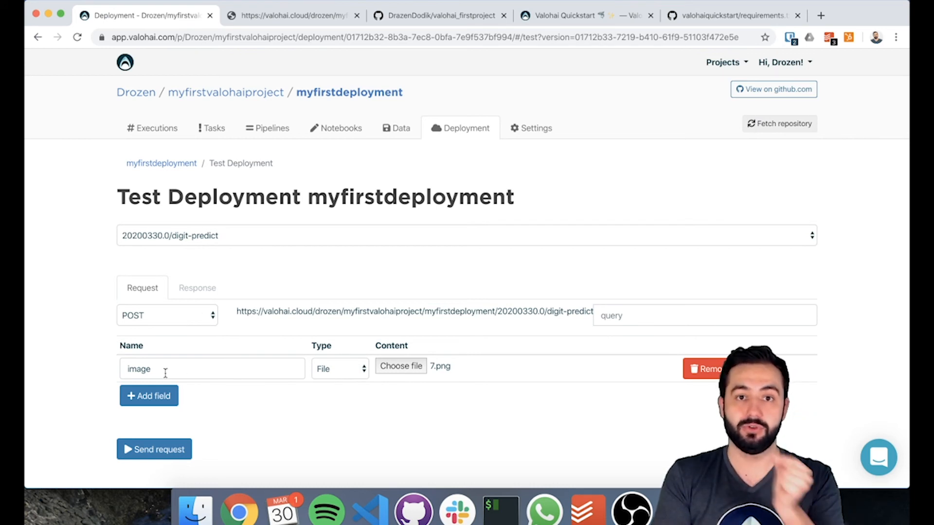
pyautogui.click(156, 450)
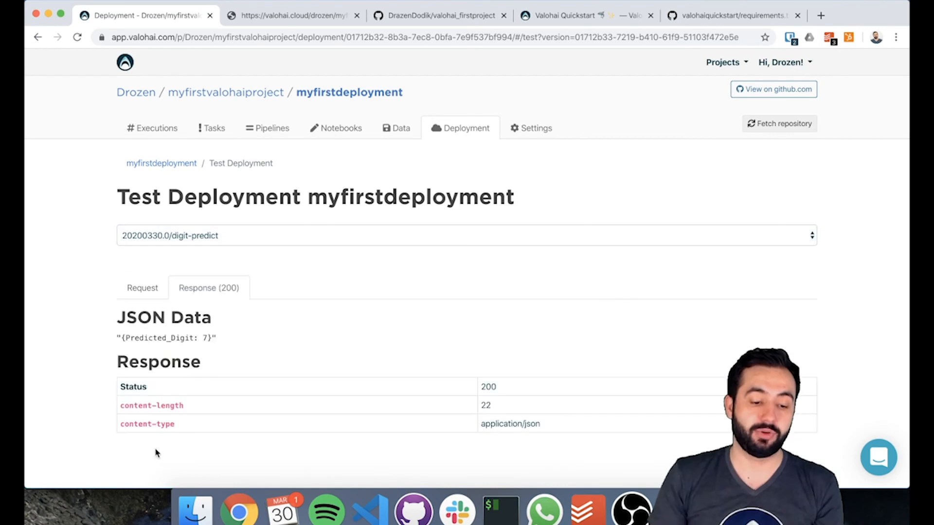